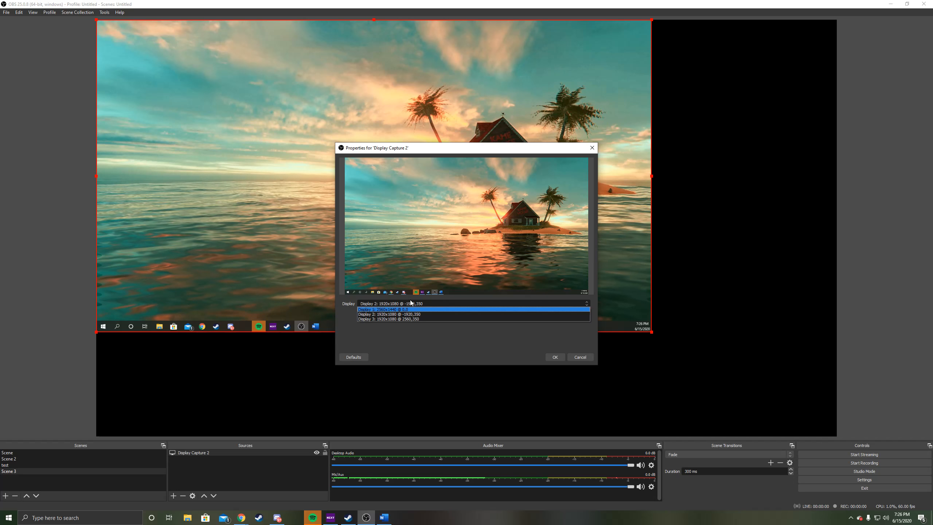
Step: Confirm Display 2 as the captured screen and enlarge the display capture to fill the whole canvas
click(580, 303)
click(582, 304)
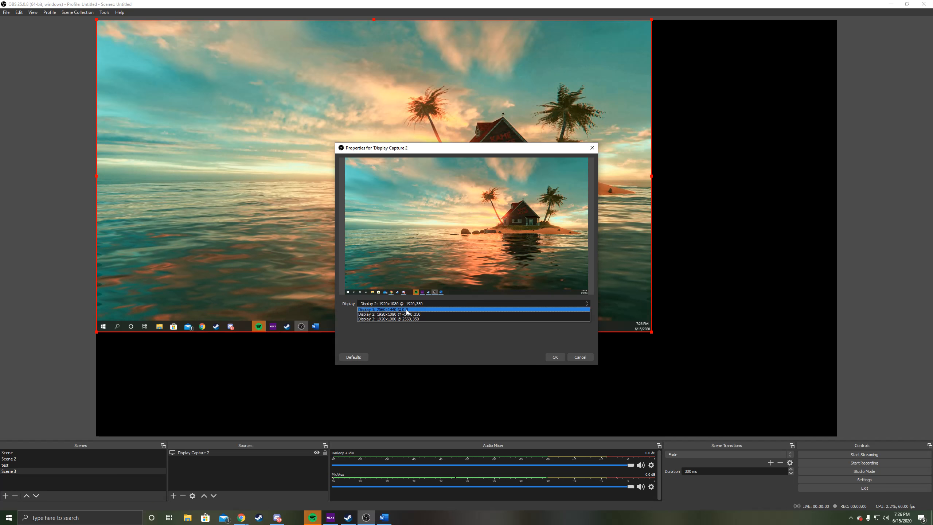
click(452, 294)
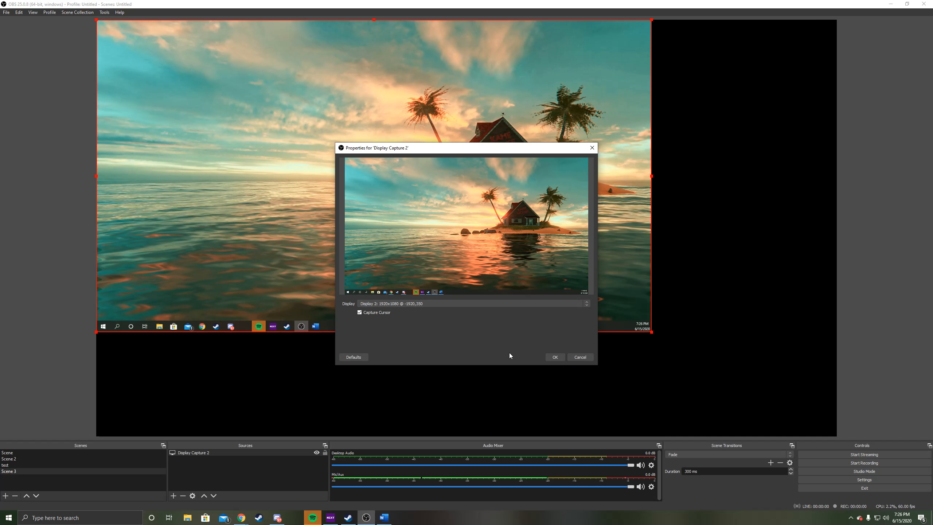
click(552, 357)
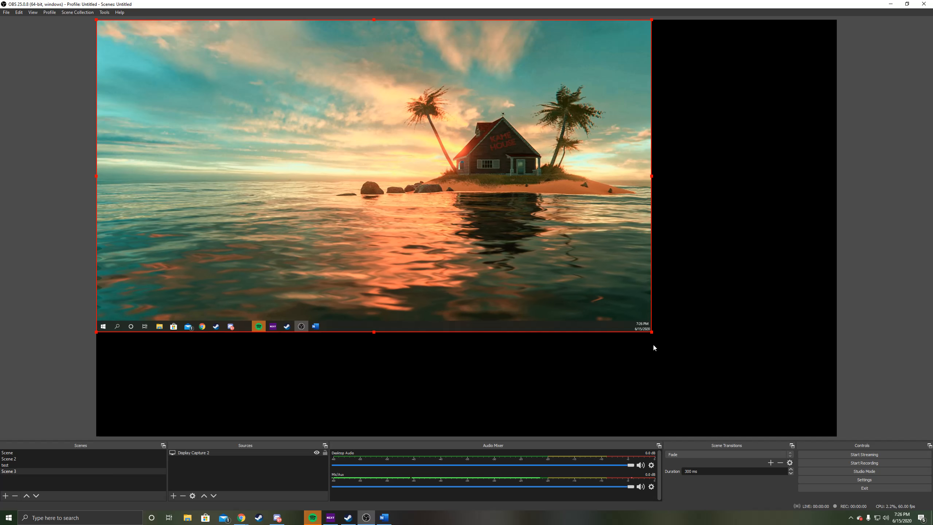
drag(652, 332, 835, 436)
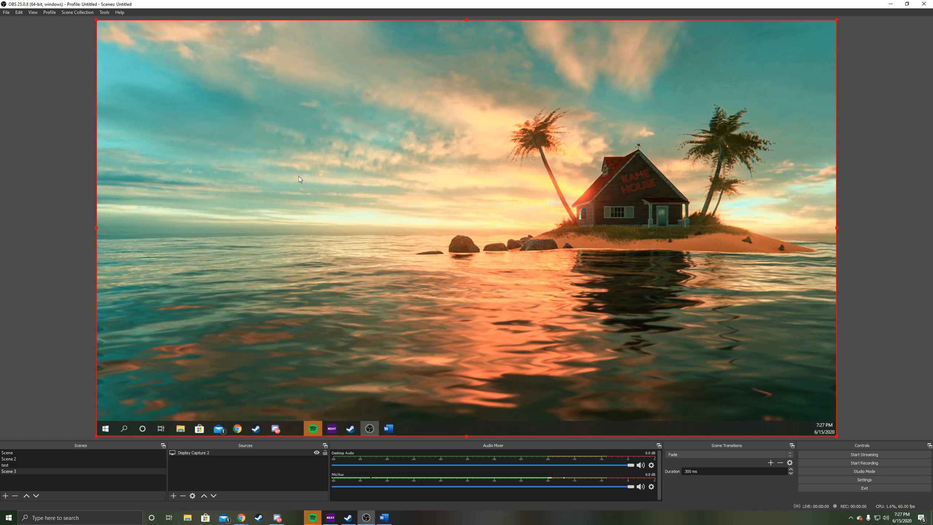
click(106, 428)
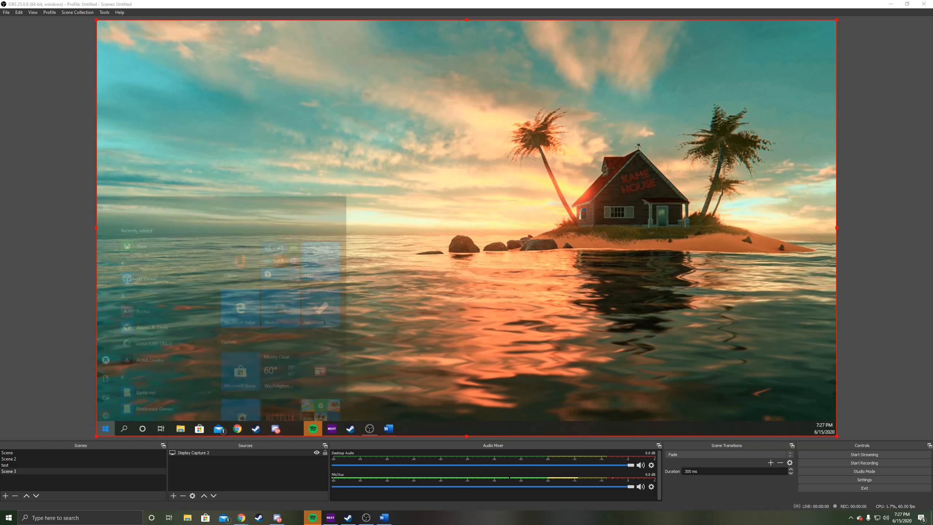
click(106, 428)
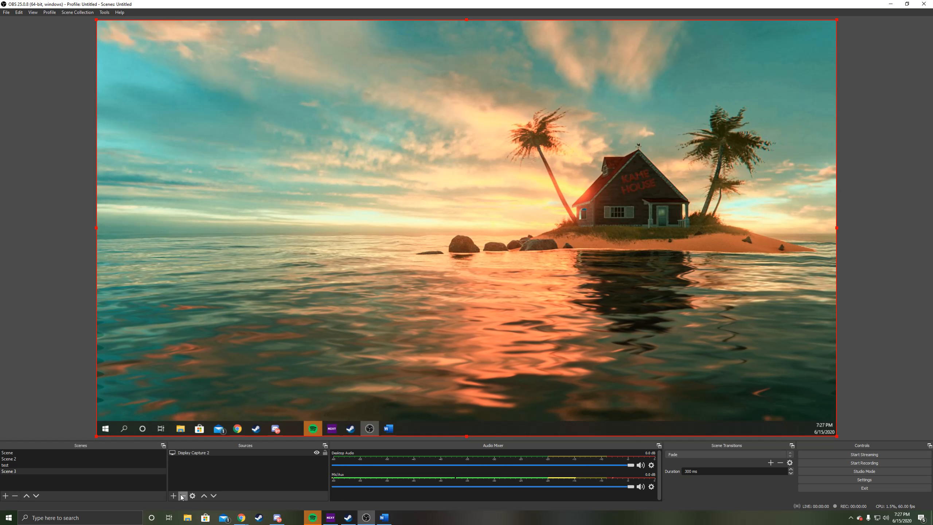
Step: Add a new Audio Input Capture source that uses the Headset Microphone (3- Arctis 7 Chat) device
click(174, 496)
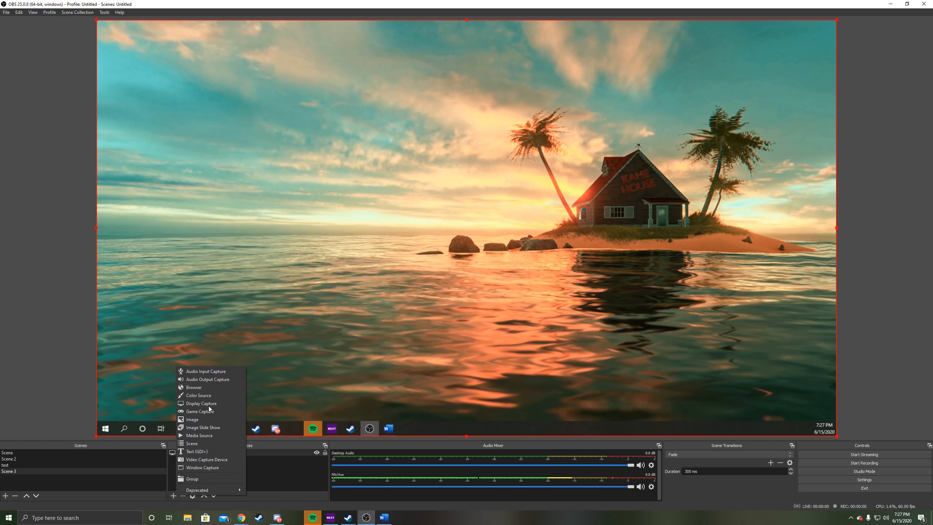
click(212, 372)
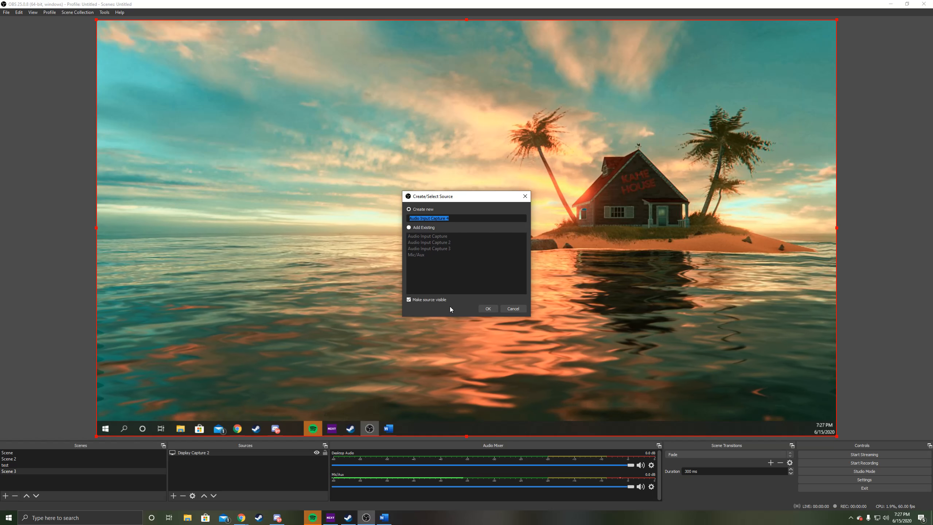
click(487, 309)
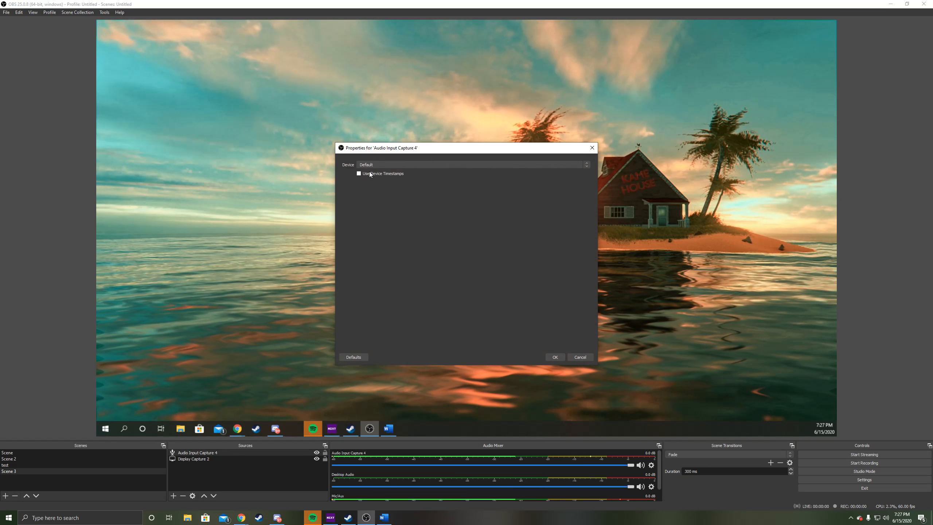
click(377, 165)
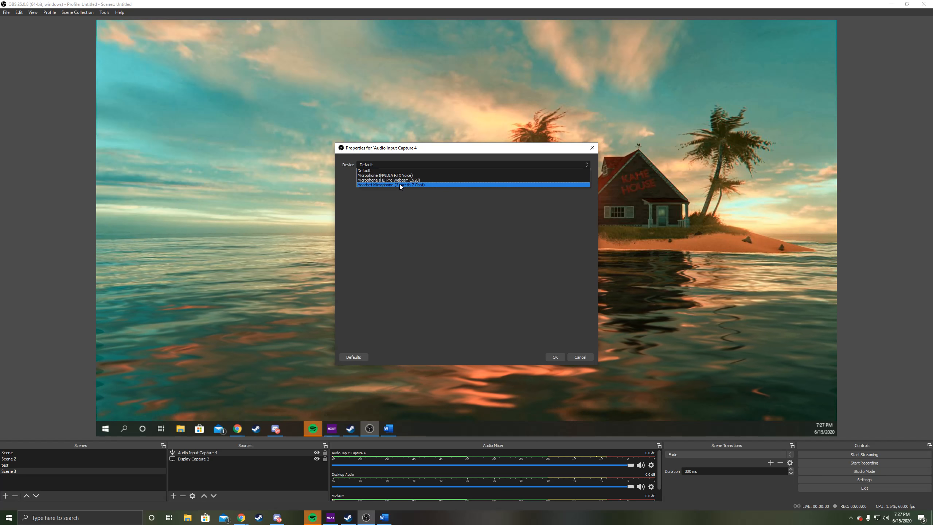
click(399, 184)
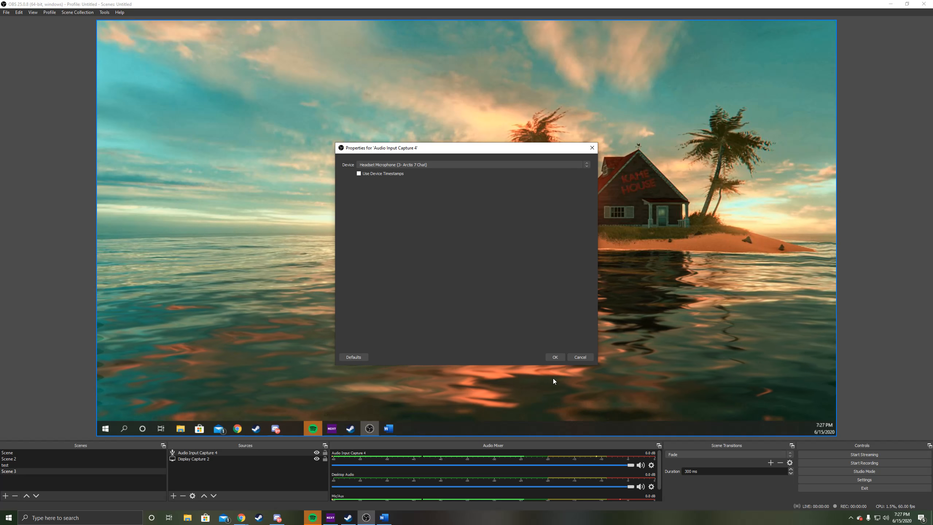
click(554, 357)
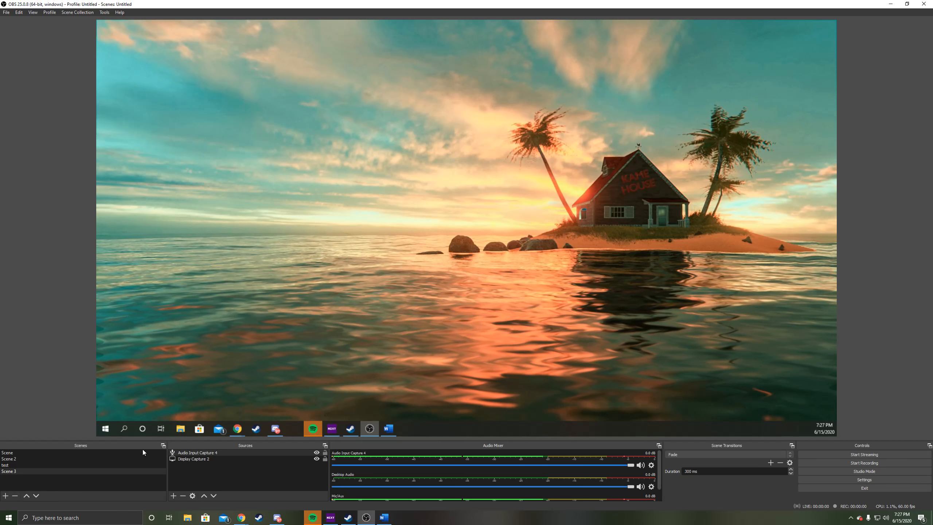
click(104, 429)
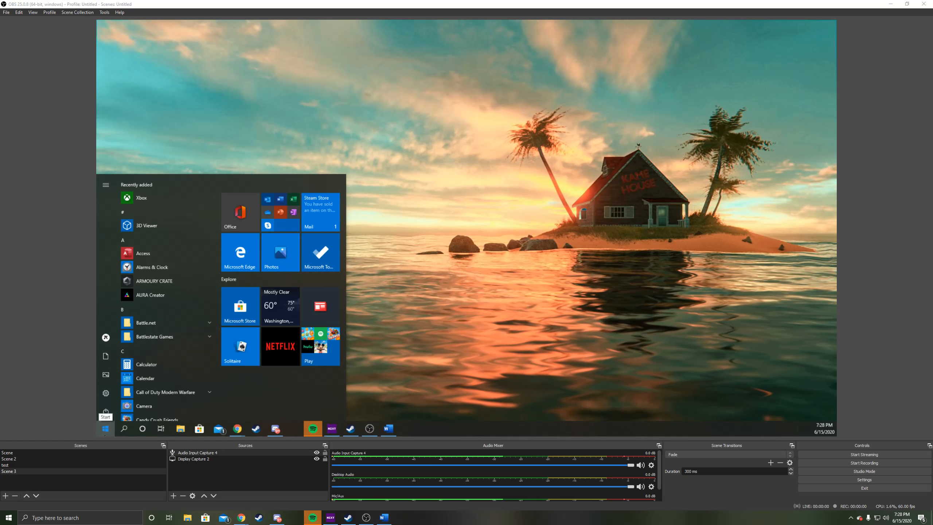
click(552, 242)
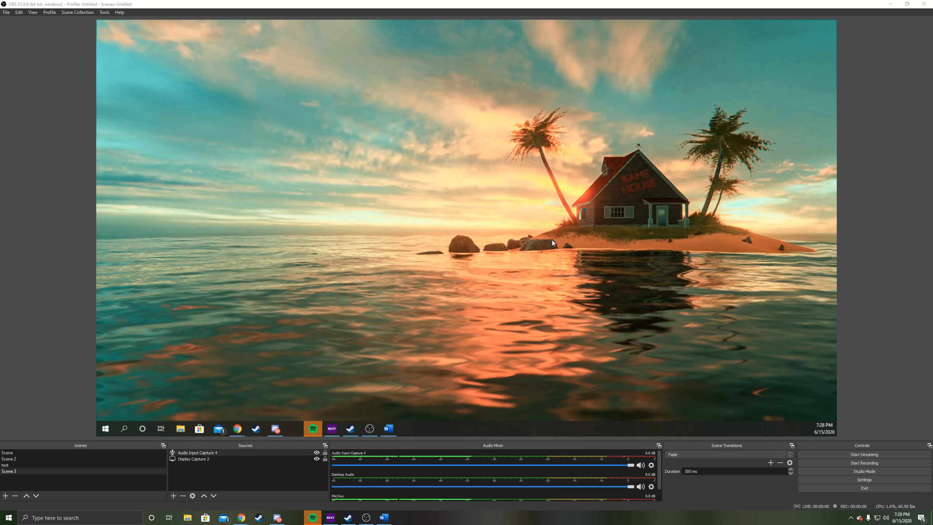
Step: Set the Windows system speaker volume to 71
click(887, 518)
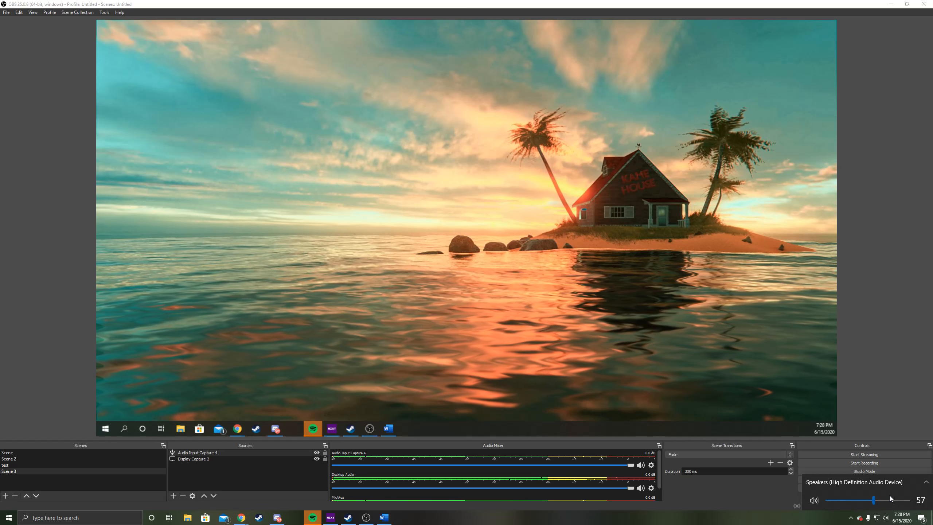
click(890, 498)
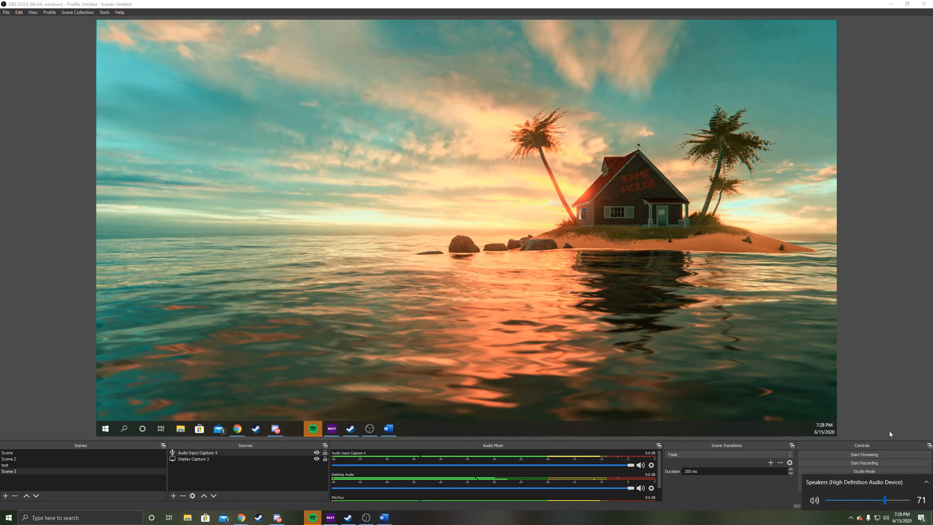
click(879, 386)
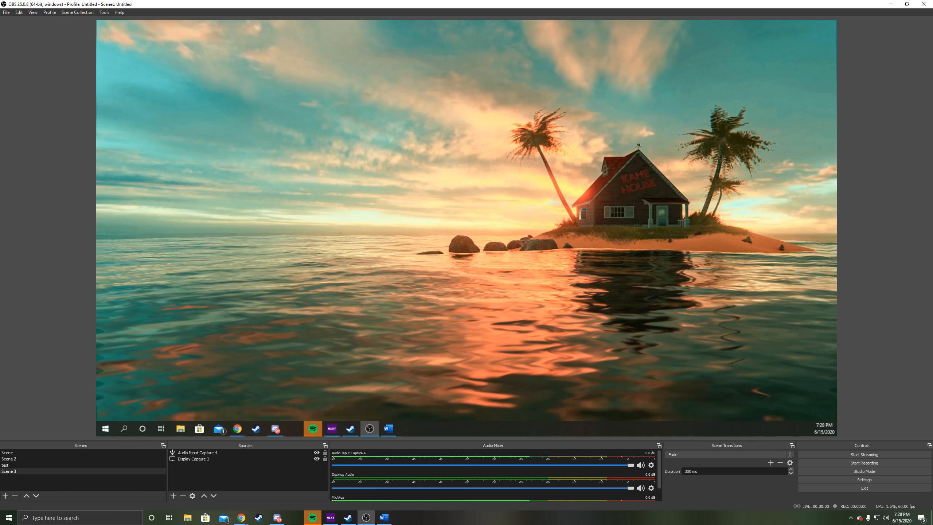
click(174, 495)
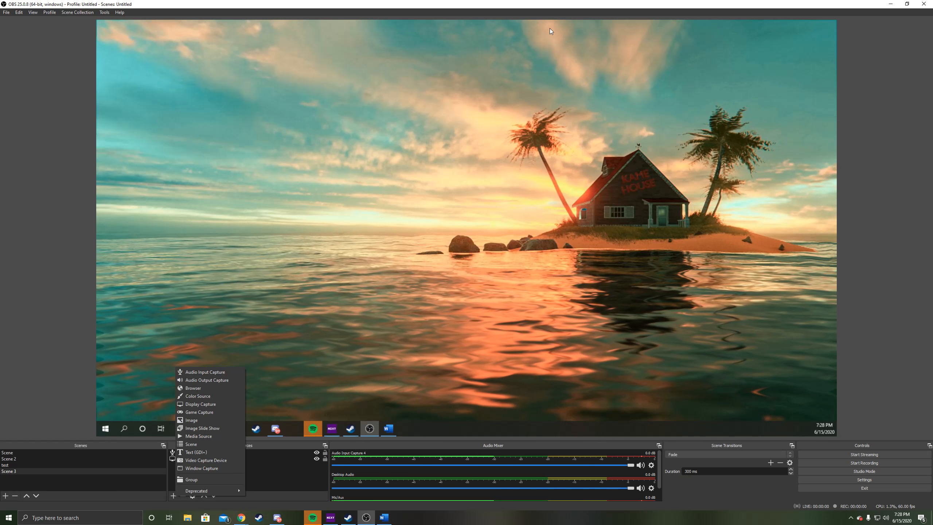
click(556, 3)
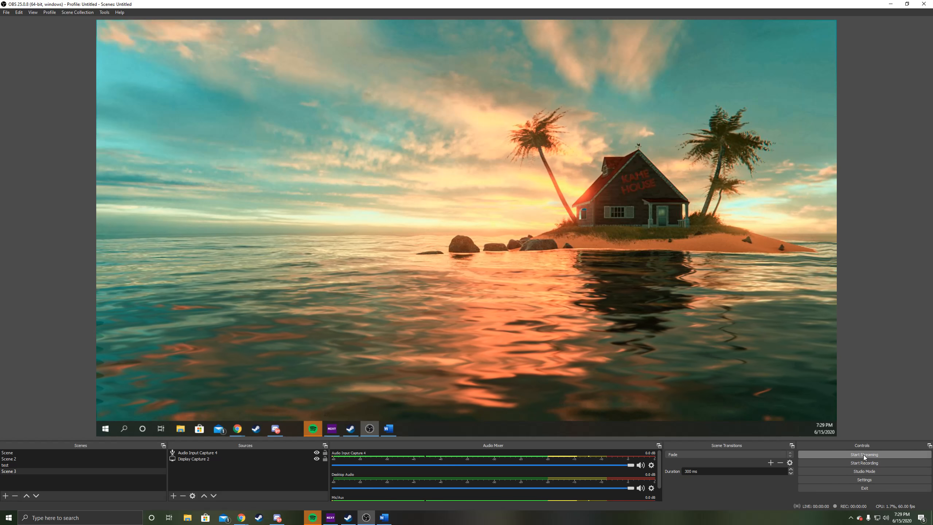
Step: Open the stream settings and review the available streaming services, keeping Twitch selected
click(864, 480)
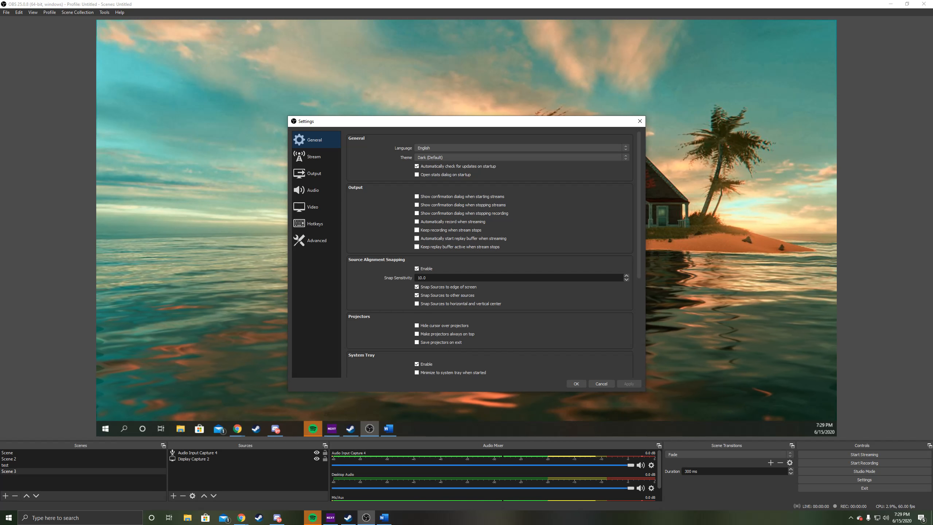
click(310, 162)
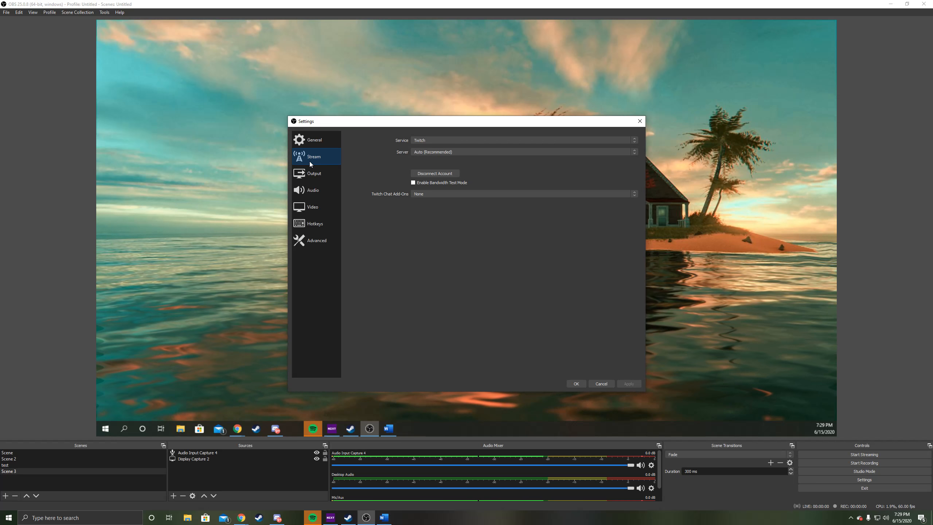
click(430, 141)
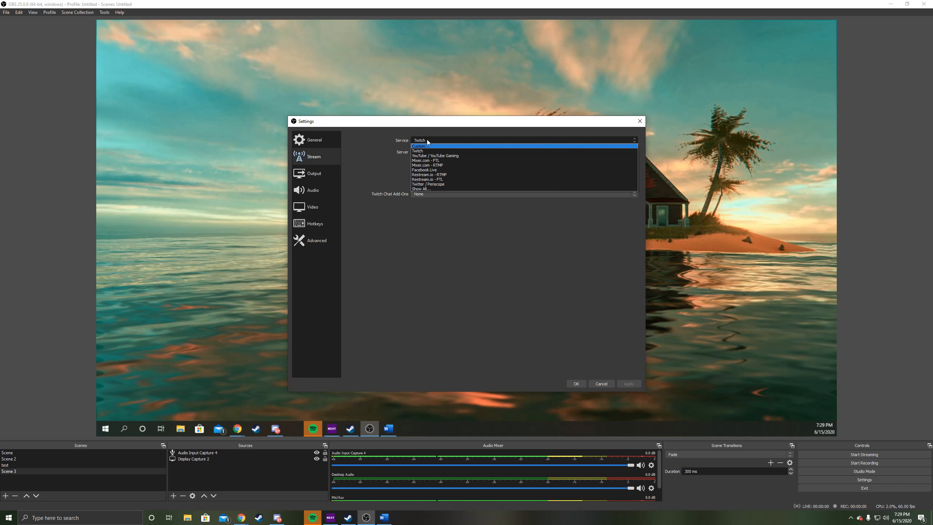
click(427, 140)
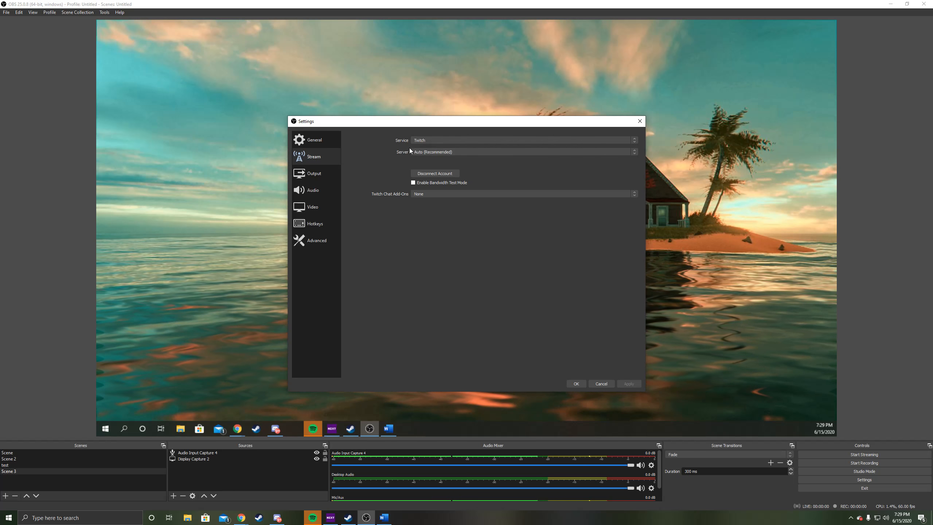
click(434, 141)
click(433, 140)
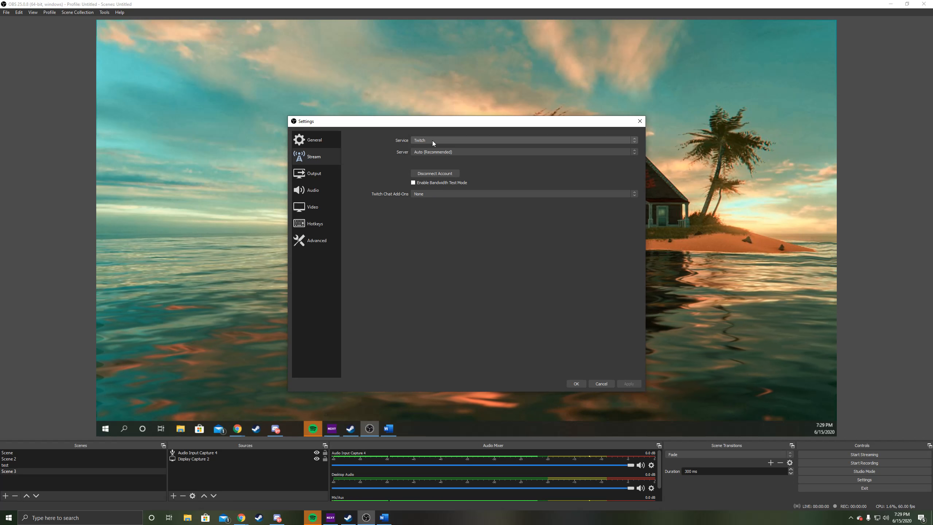
click(433, 141)
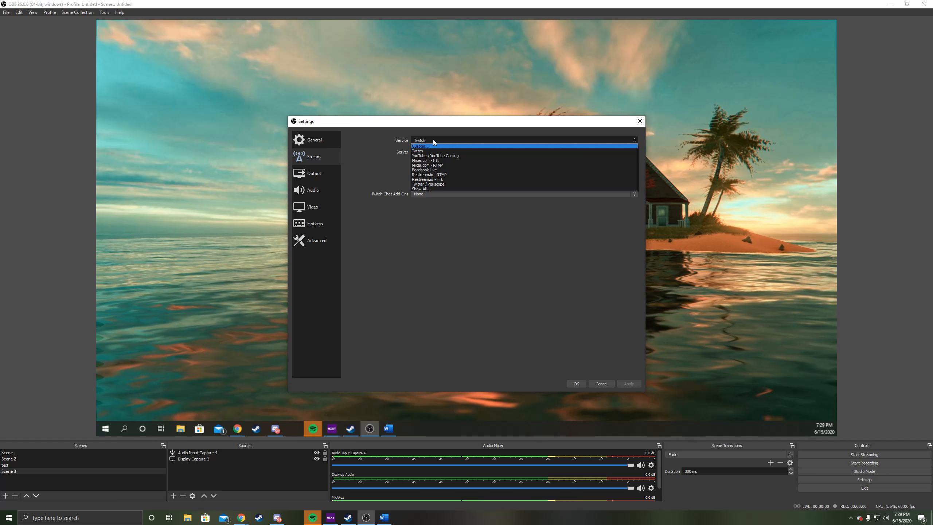
click(433, 140)
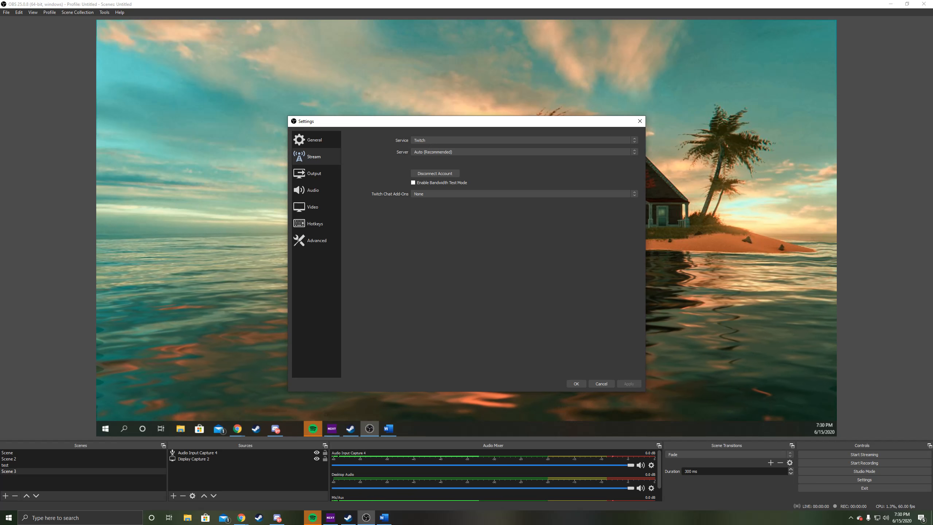
Step: Review the video settings' output resolution choices and common FPS values without changing them
click(306, 210)
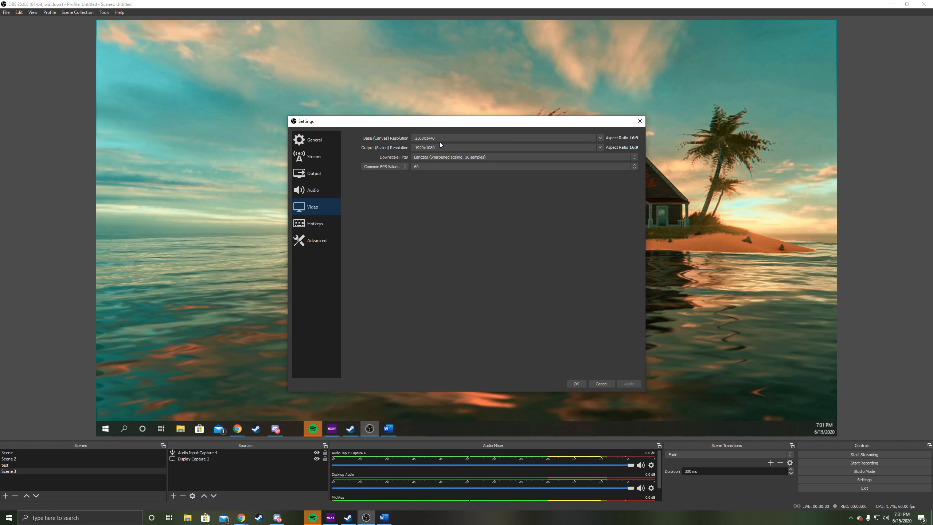
click(602, 147)
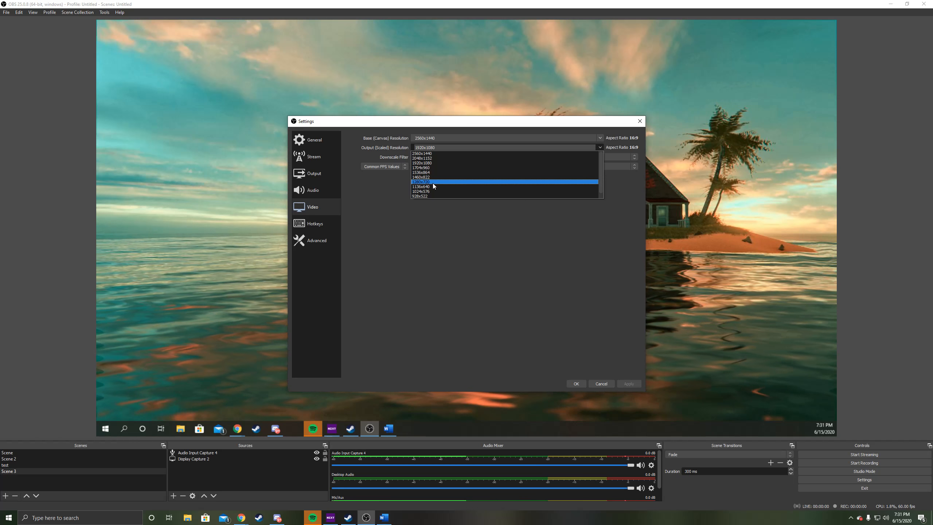
click(599, 147)
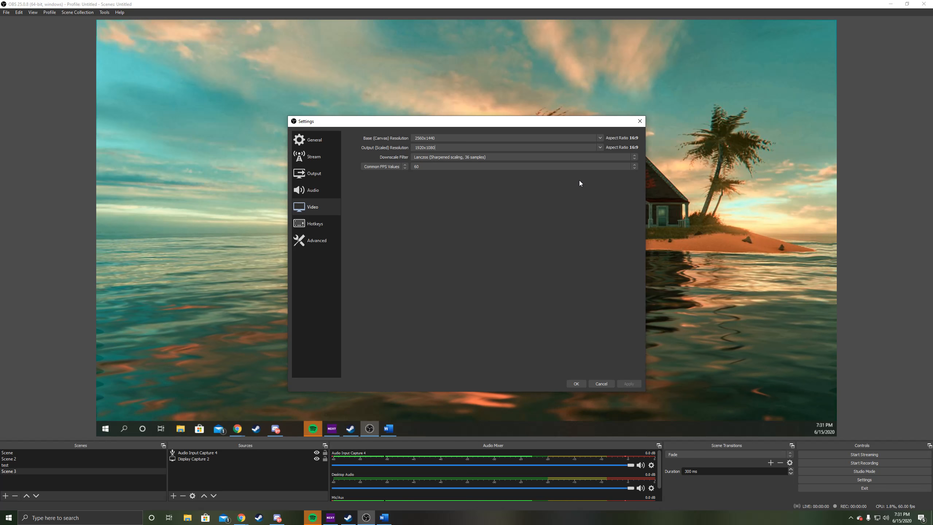
click(425, 168)
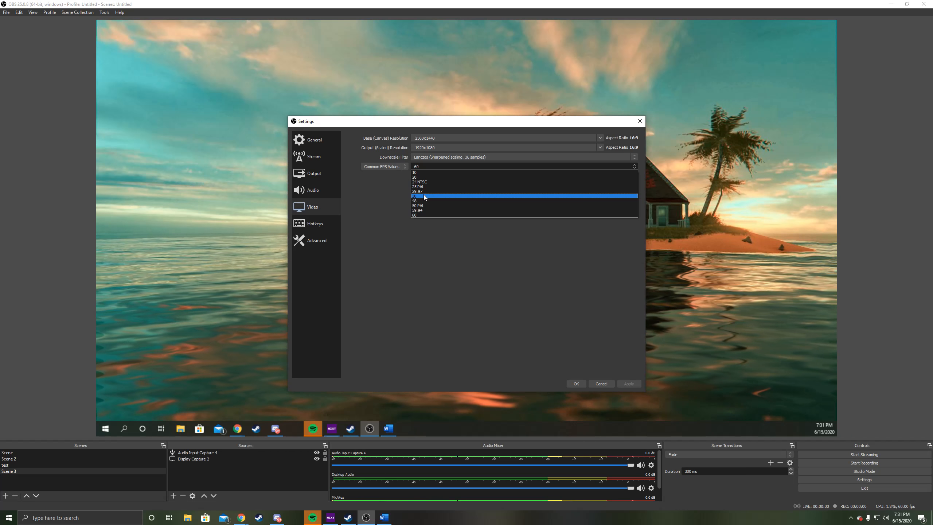
click(427, 165)
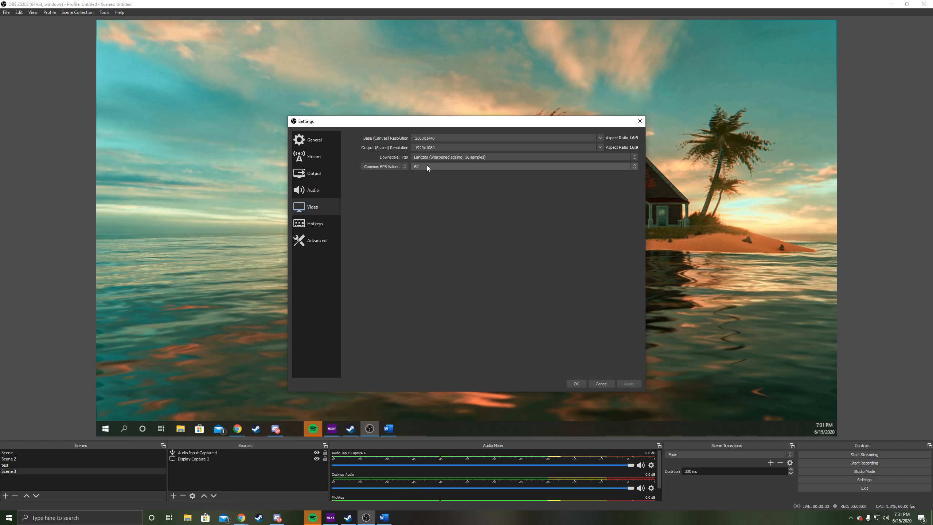
click(427, 167)
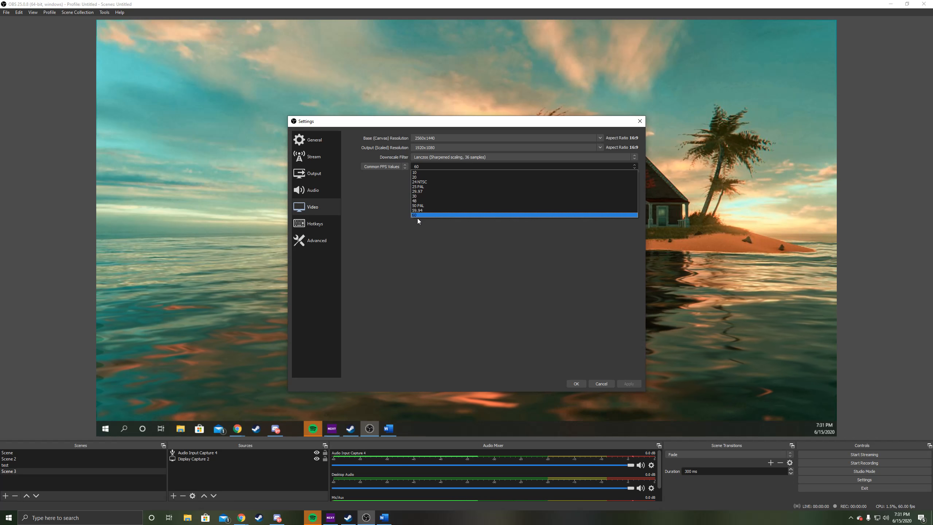
click(434, 165)
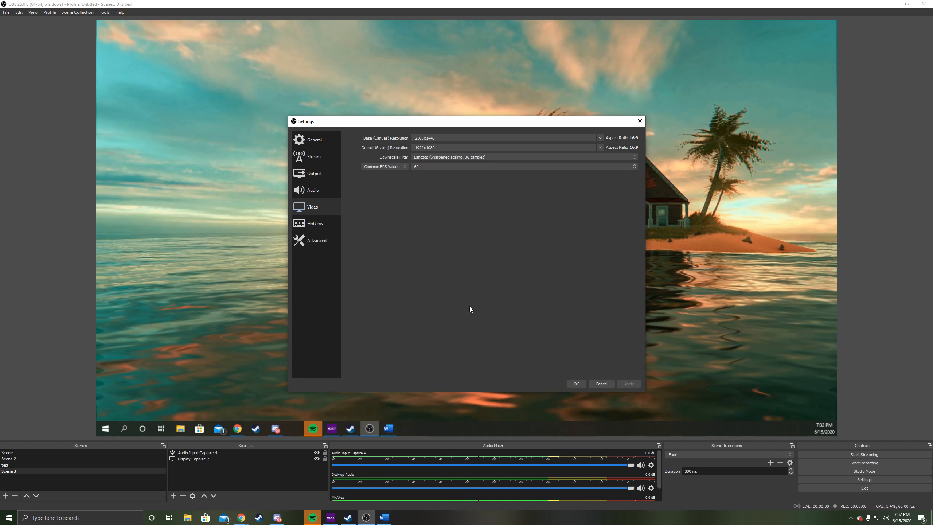
Step: Open the output settings and show the Streaming encoder options
click(309, 177)
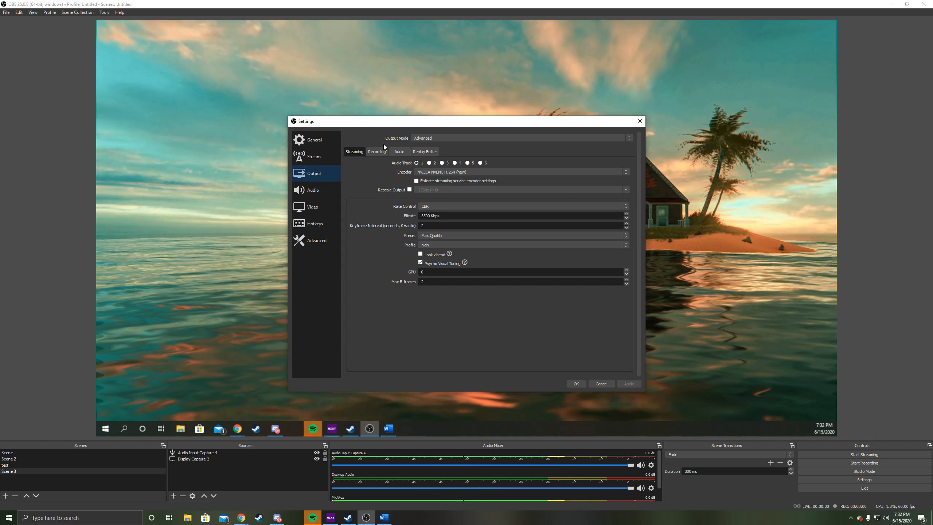
click(377, 152)
click(354, 152)
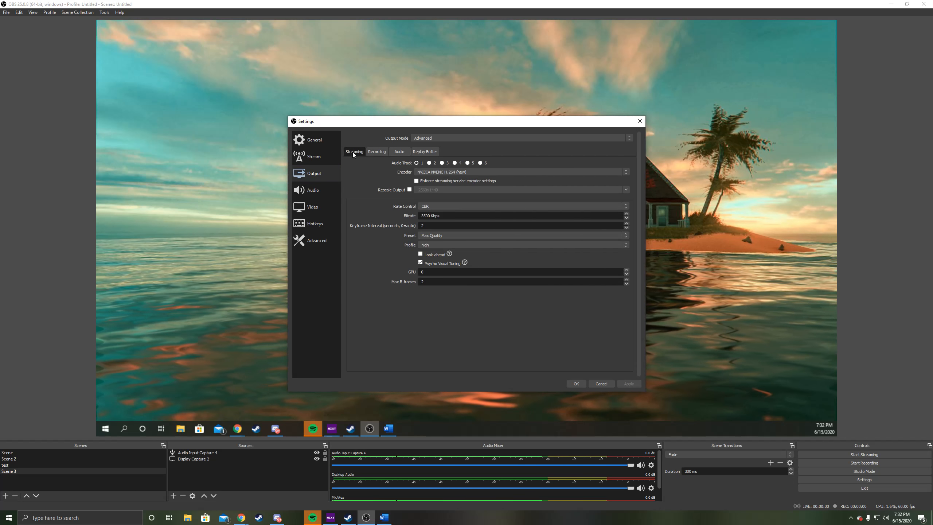
Step: Look at the recording output settings, then review the streaming encoder choices, keeping NVIDIA NVENC H.264 (new)
click(377, 151)
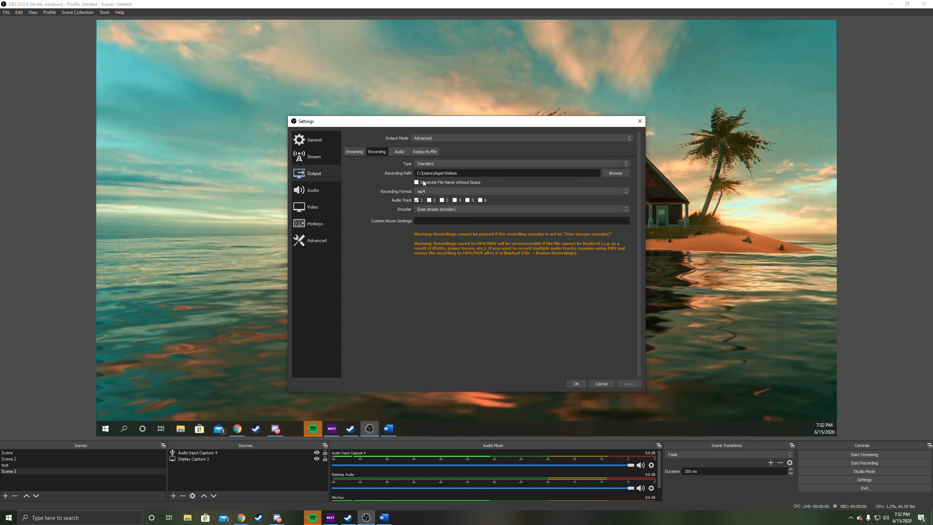
click(357, 152)
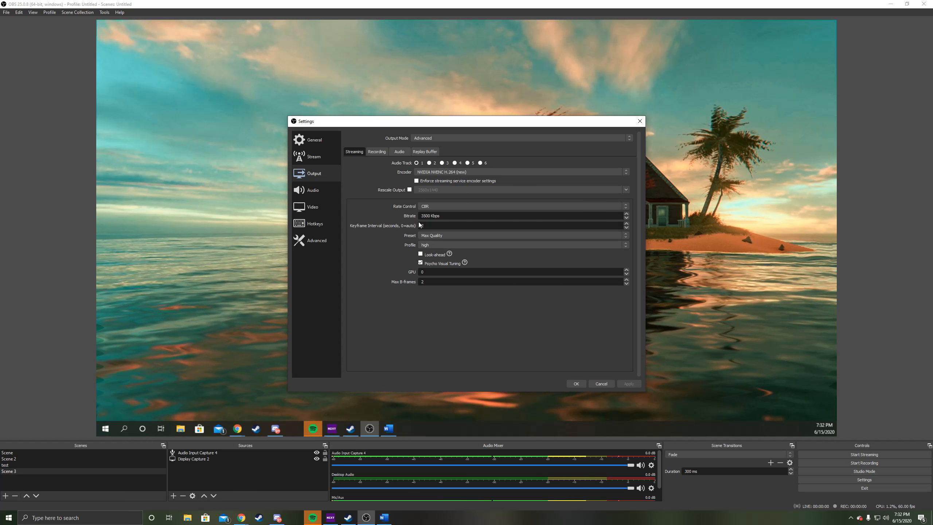
click(437, 172)
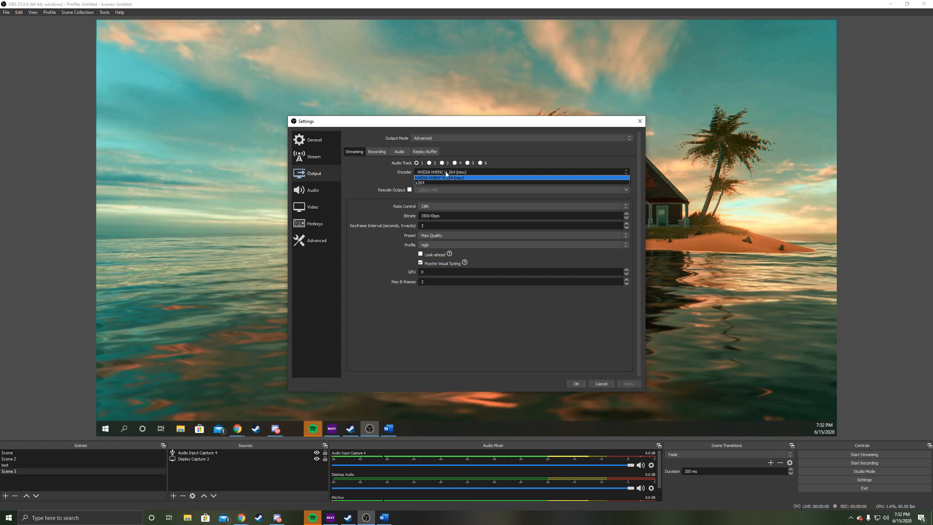
click(445, 172)
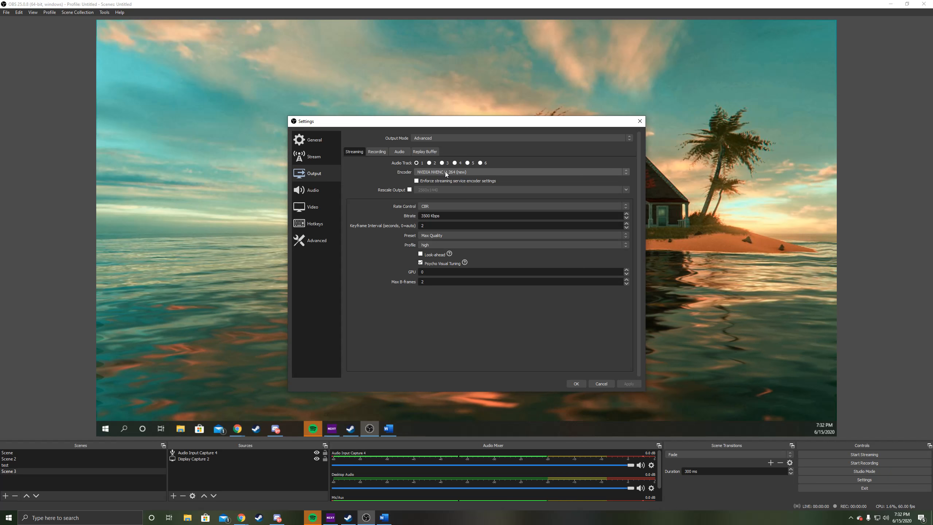
click(445, 171)
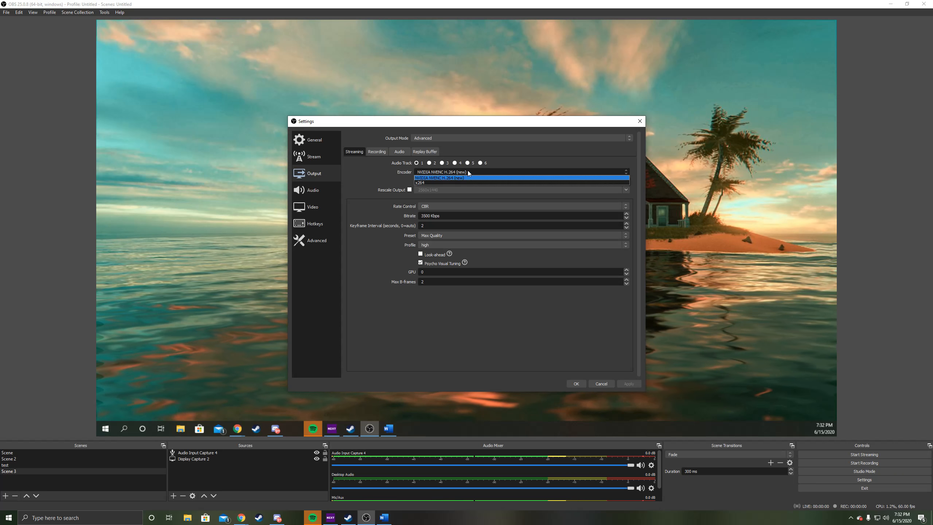
click(525, 155)
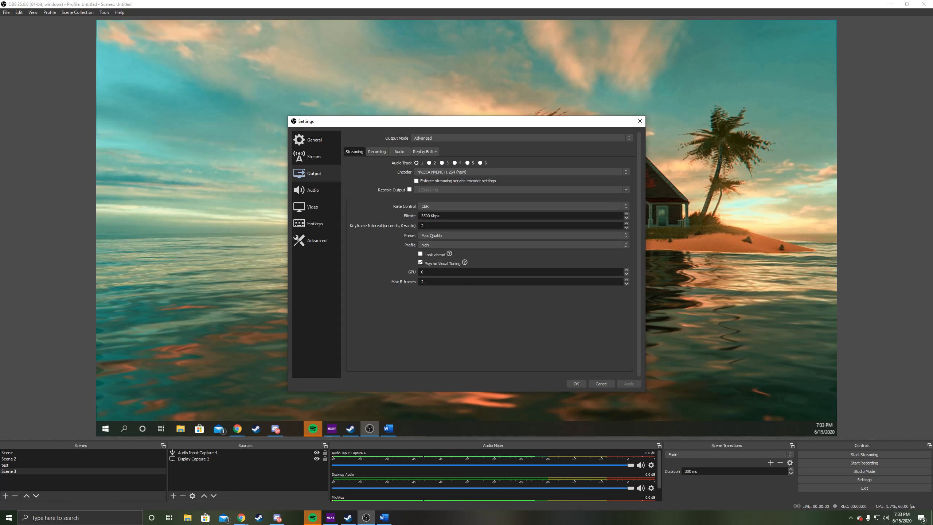
Step: Consult the Word document's table of upload speed, bitrate, resolution and framerate beside the settings window, then move the document away
drag(323, 436, 442, 42)
drag(487, 126, 513, 184)
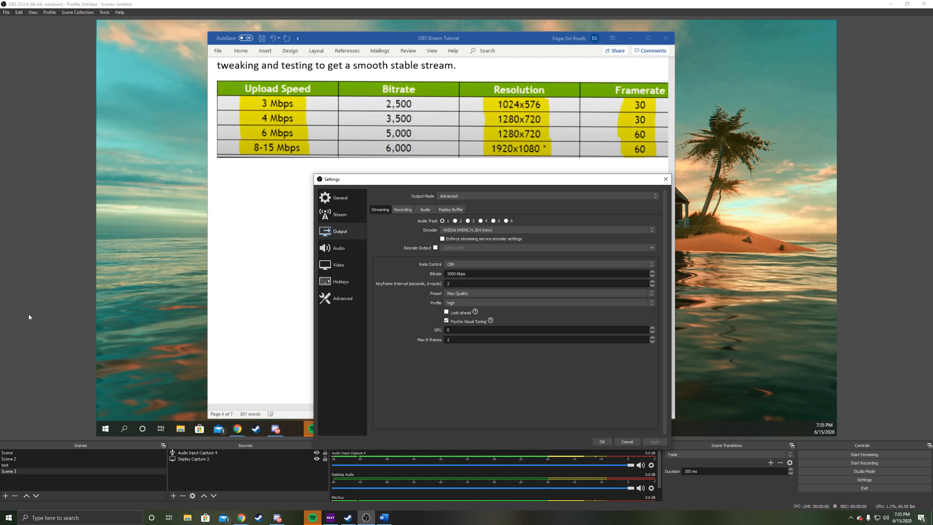
drag(535, 40, 932, 185)
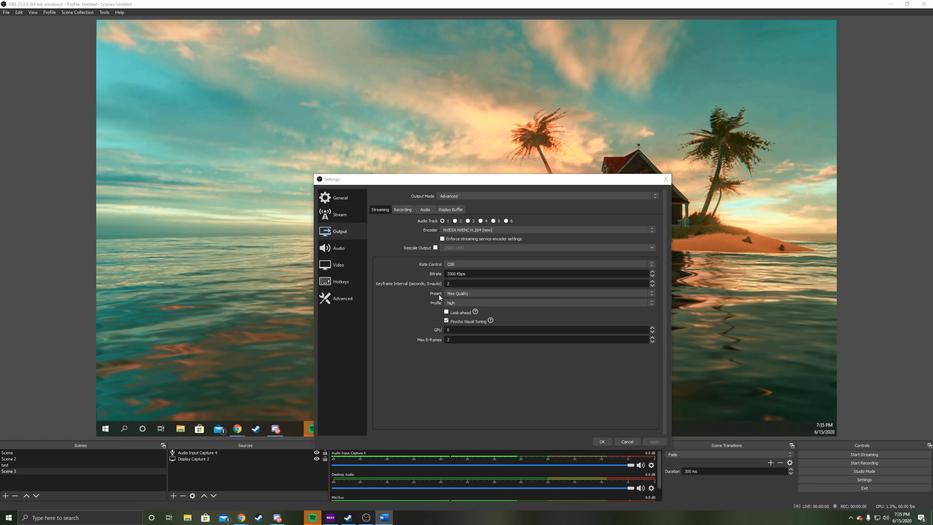
Step: Review the encoder preset and output mode choices, keeping Max Quality and Advanced
click(452, 293)
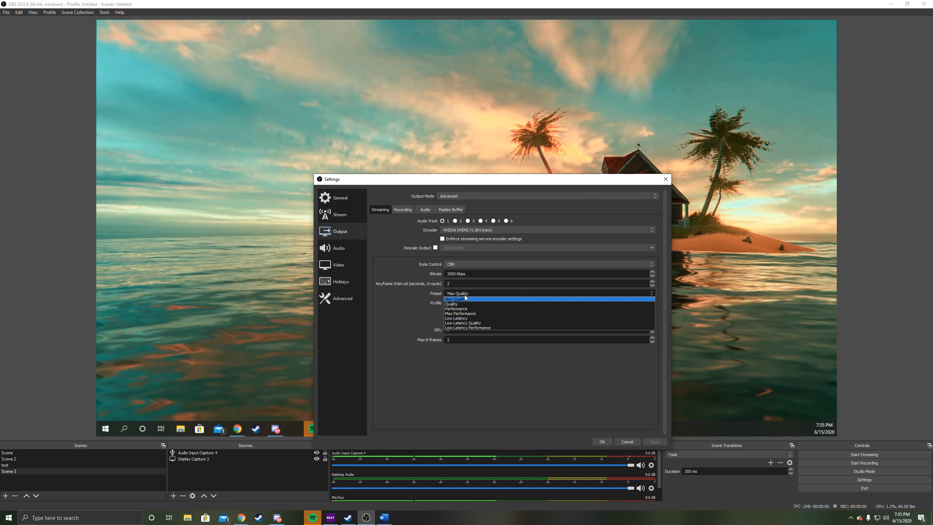
click(465, 299)
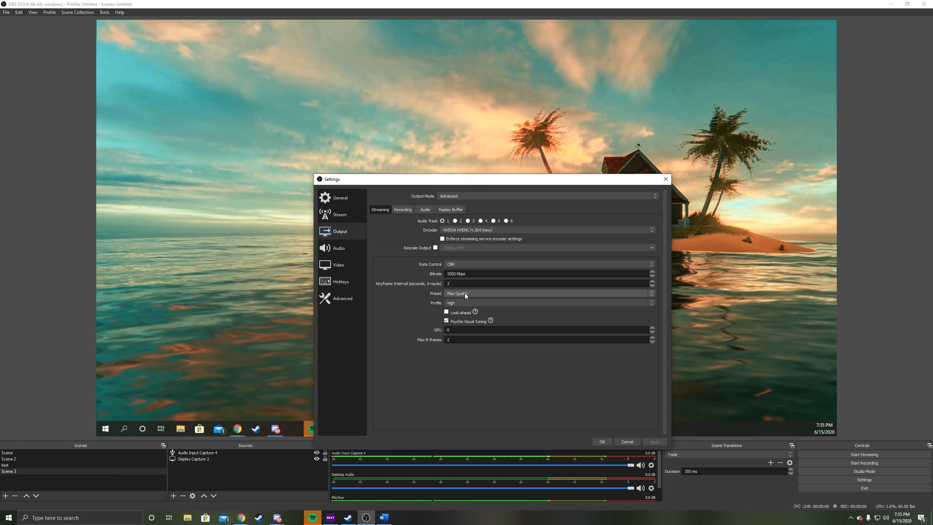
click(465, 293)
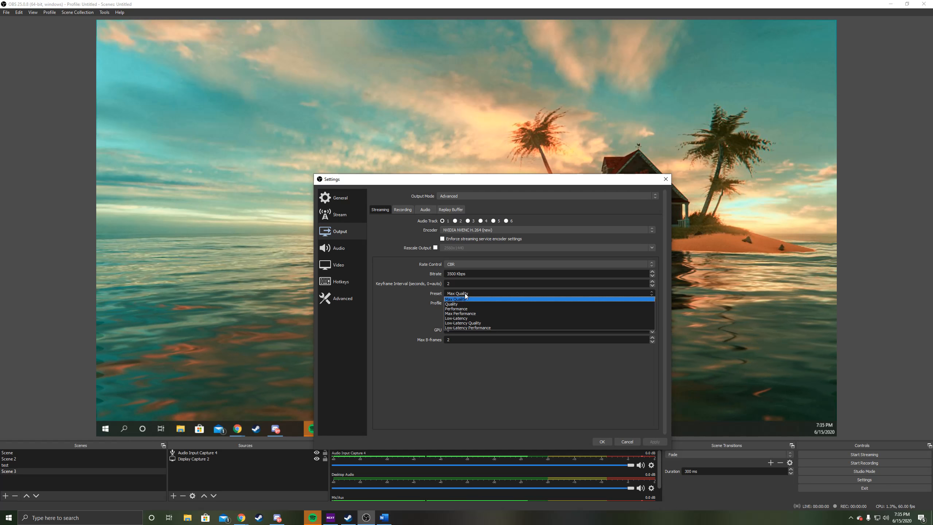
click(465, 295)
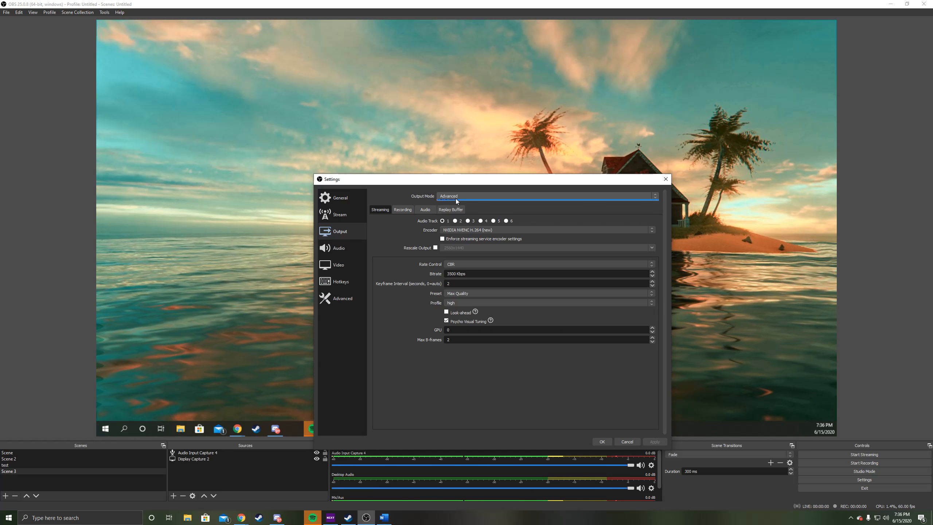
click(456, 198)
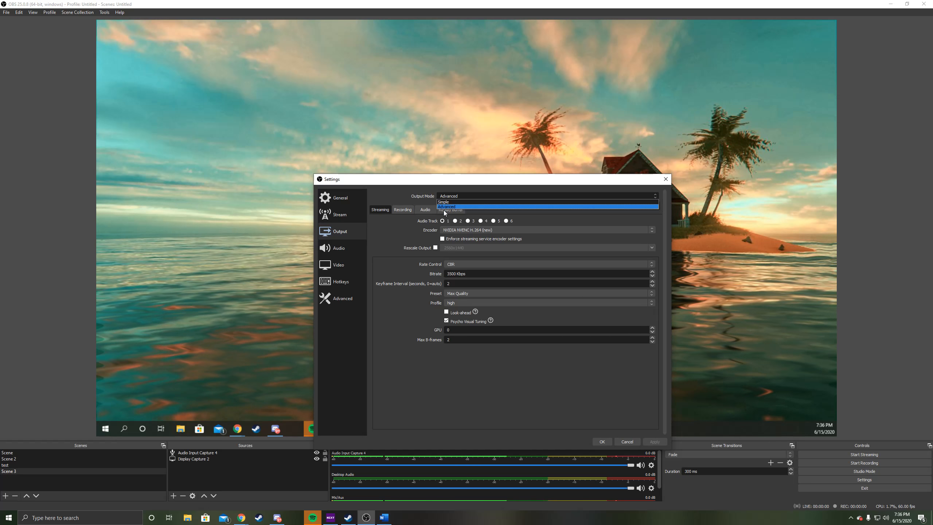
click(472, 194)
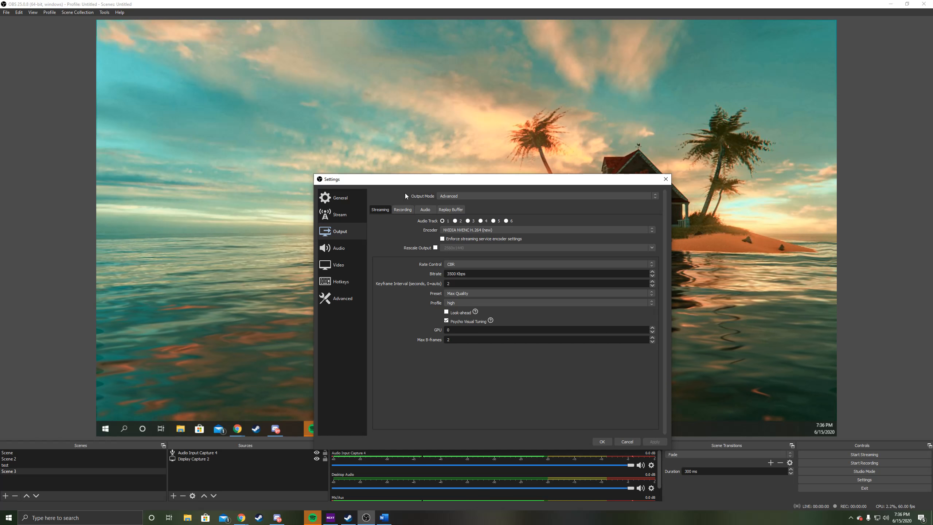
Step: Review the recording format and recording encoder choices, keeping mp4 and the stream encoder
click(400, 210)
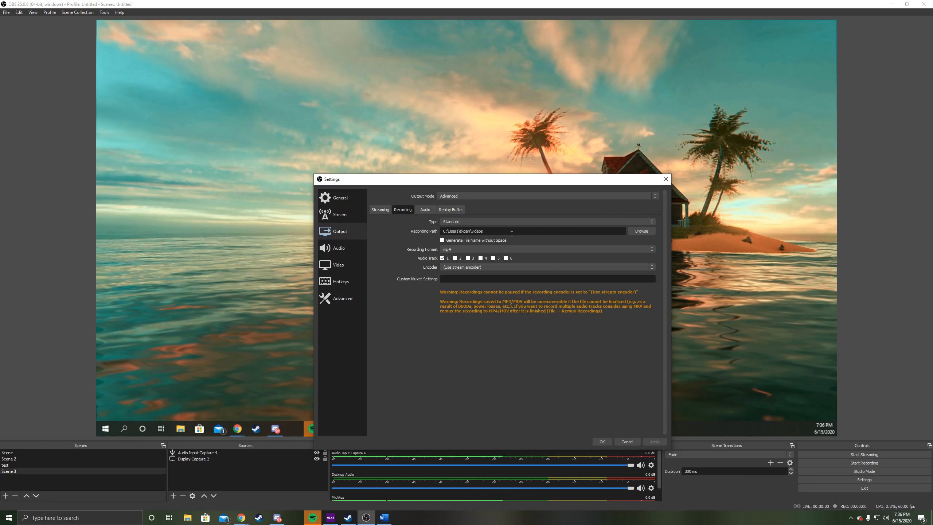
click(457, 248)
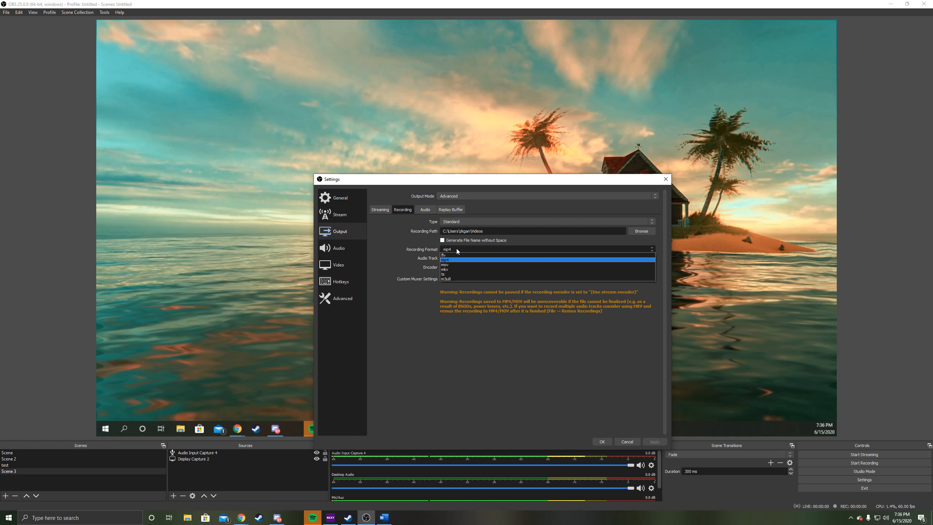
click(457, 250)
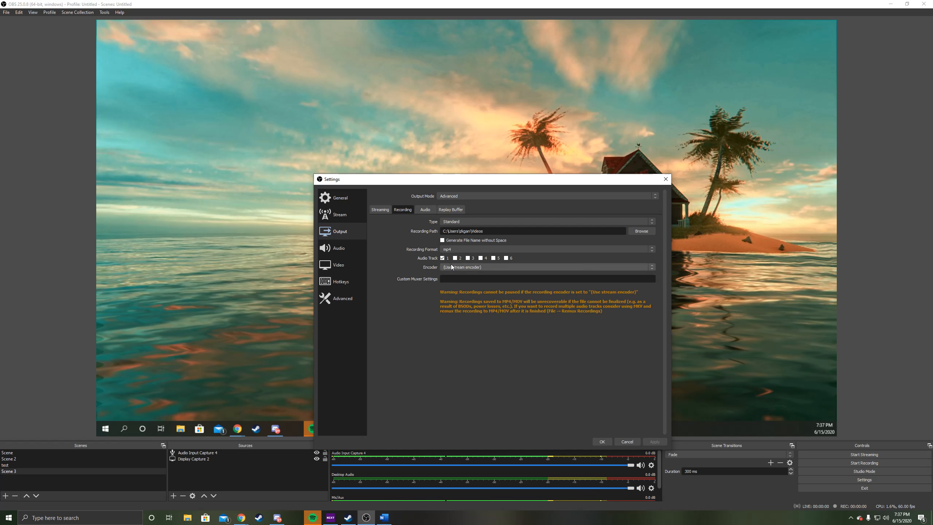
click(378, 210)
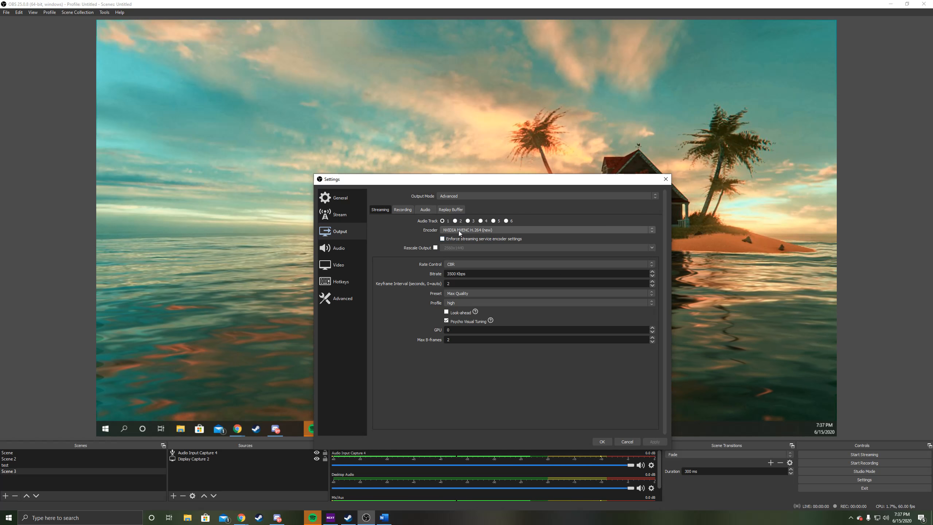
click(405, 210)
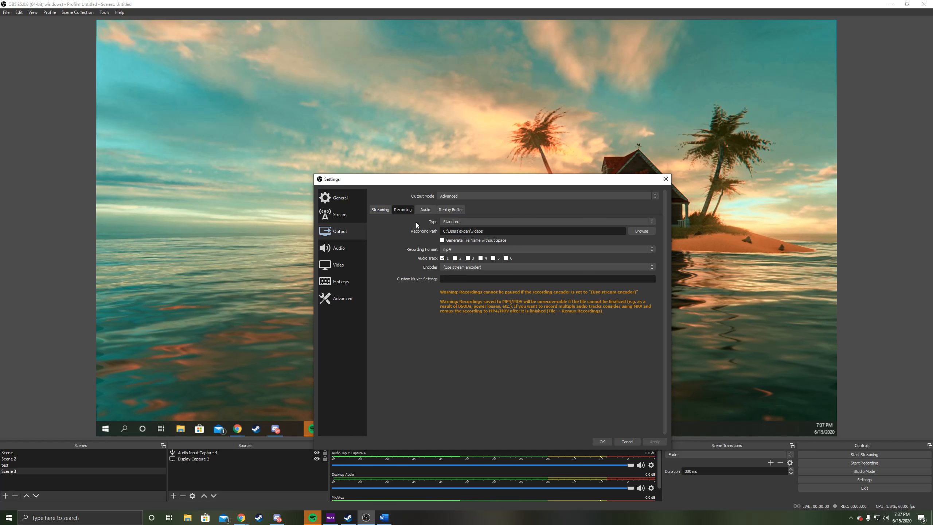
click(465, 267)
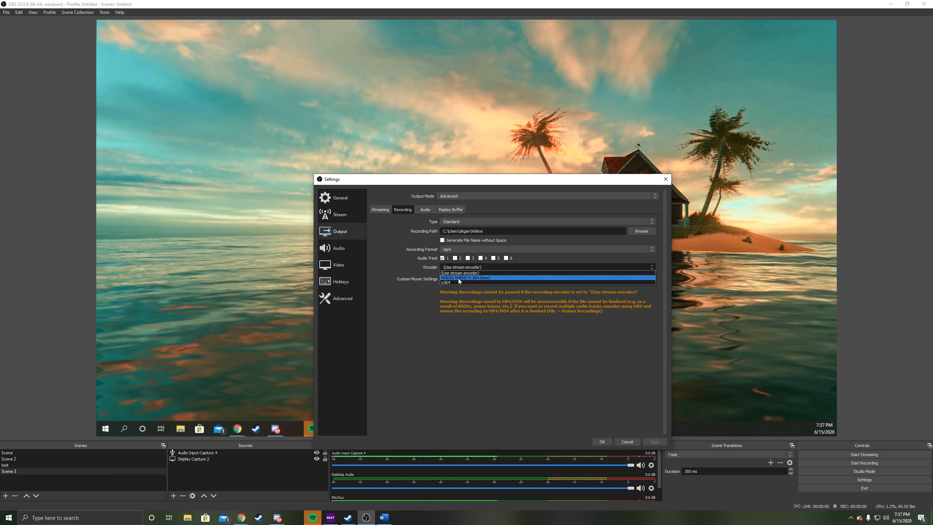
click(484, 268)
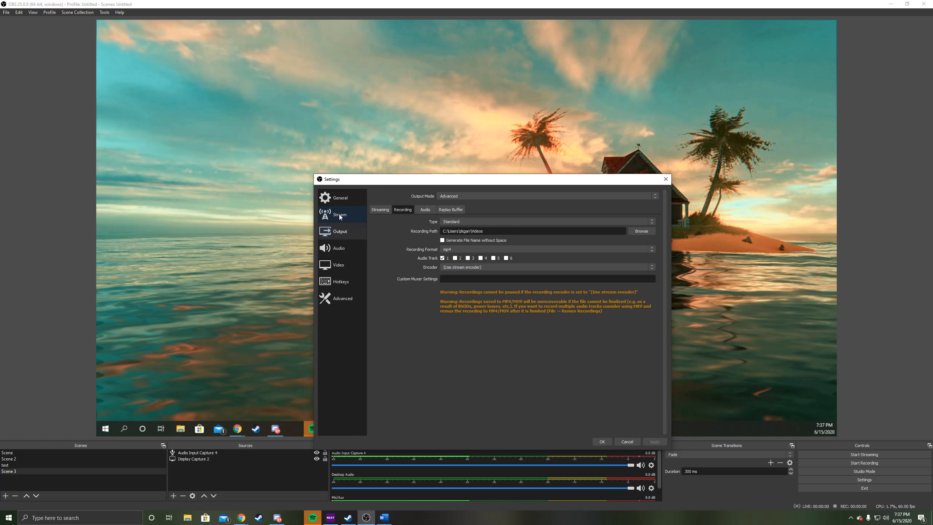
Step: Open the hotkey settings and set Start Streaming to F1 and Stop Streaming to F2
click(342, 279)
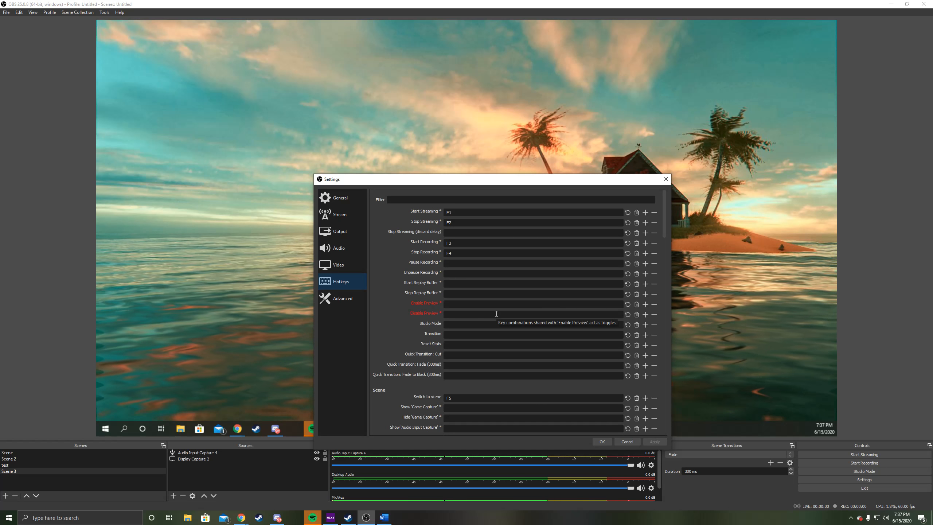
click(462, 213)
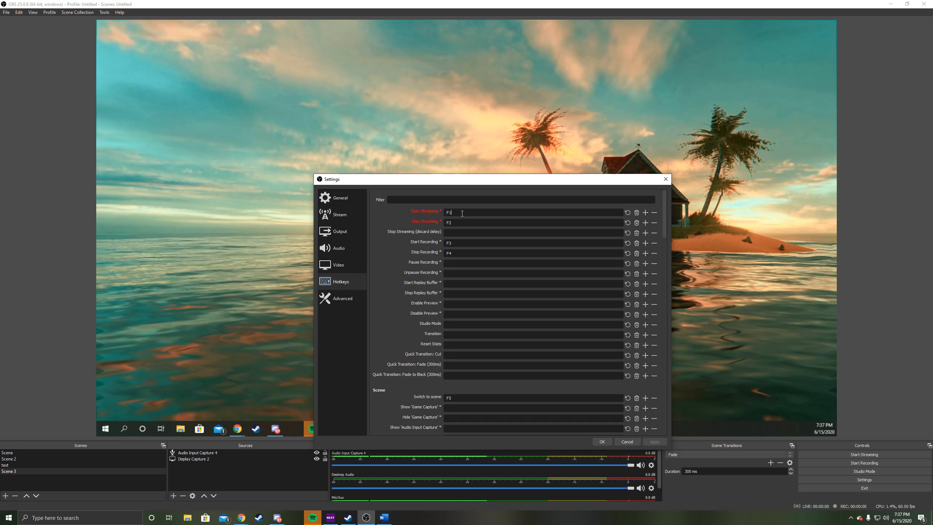
key(F2)
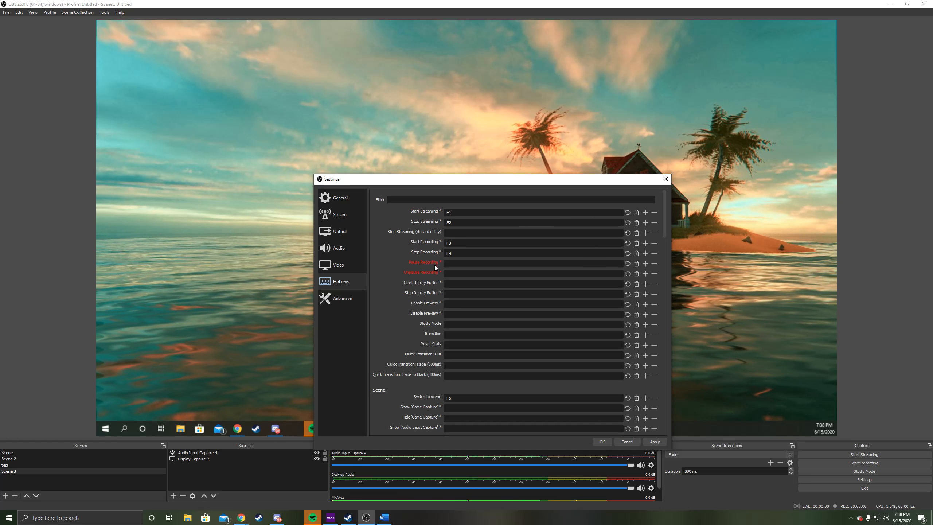
Step: Review the remaining scene and audio source hotkeys, then save and close the settings
scroll(458, 284, down, 5)
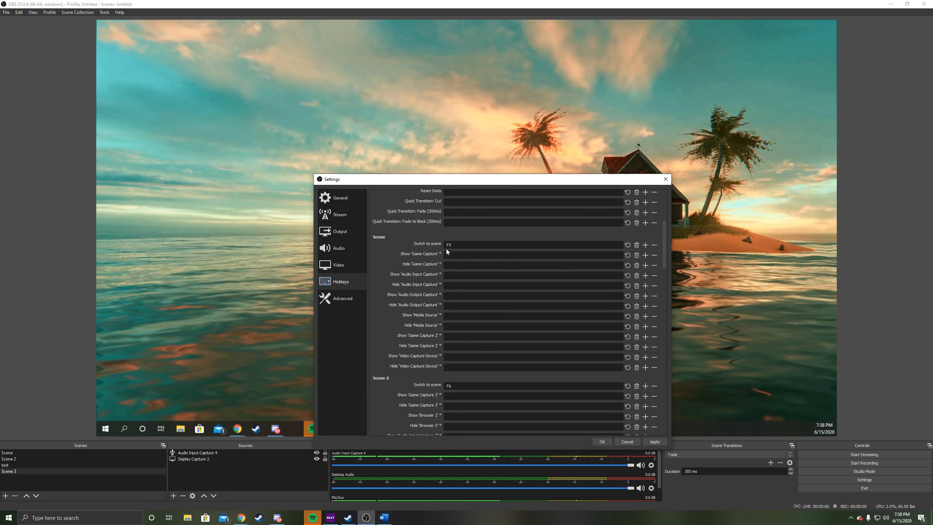
scroll(432, 246, down, 1)
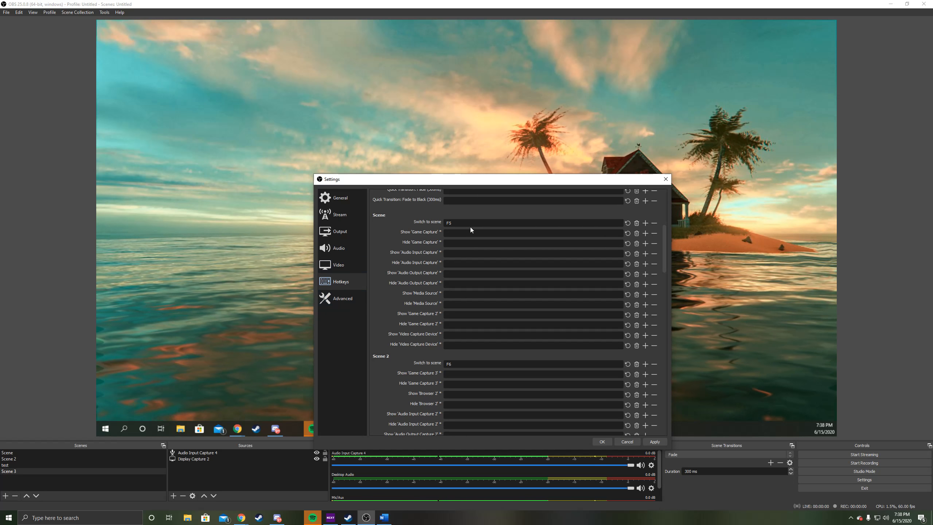
scroll(471, 335, down, 15)
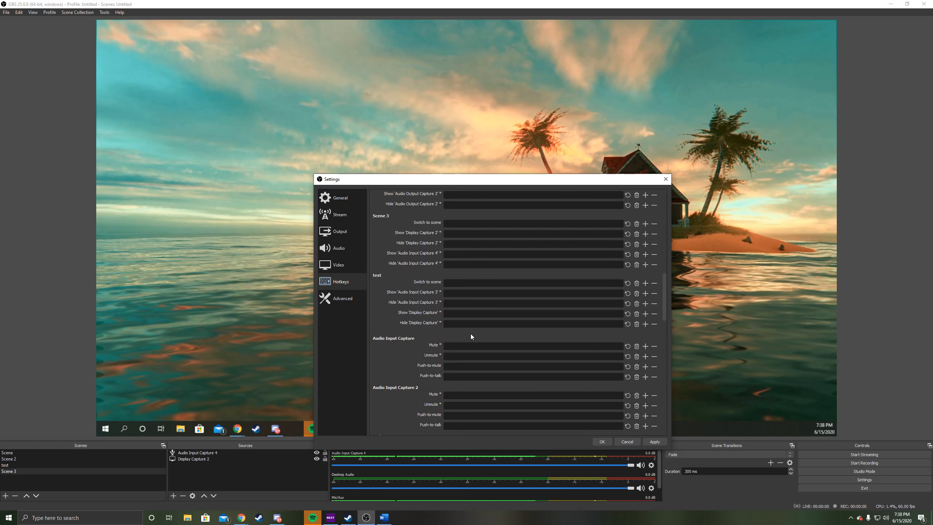
scroll(471, 334, down, 4)
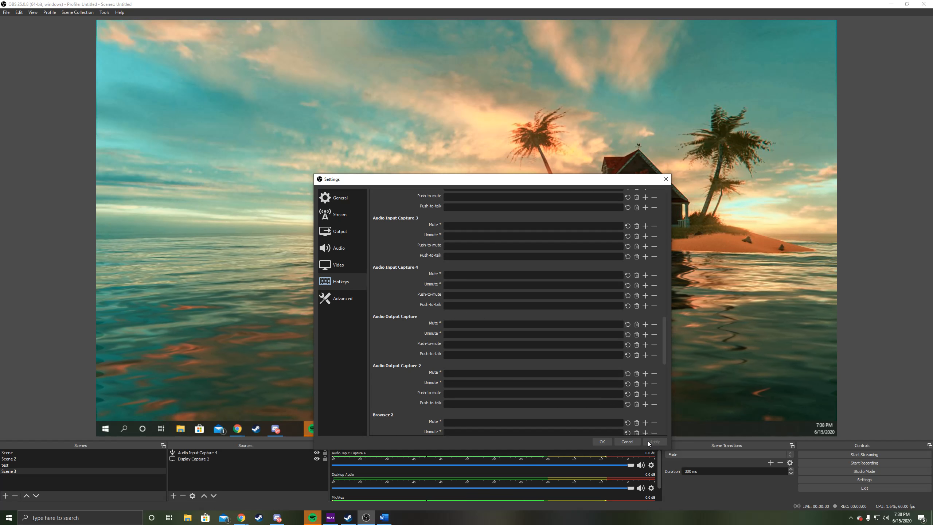
click(603, 441)
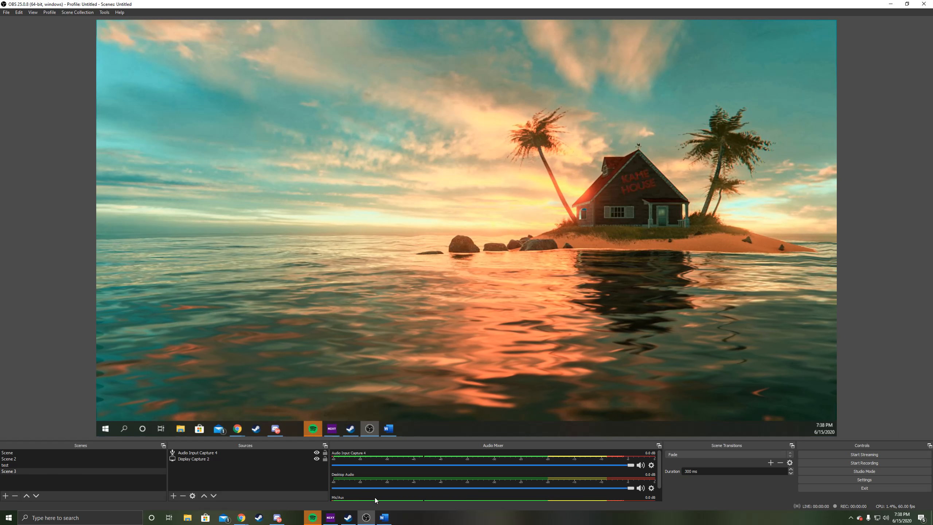
Step: Switch between the scenes to preview each one, ending on the first scene, Scene
click(136, 465)
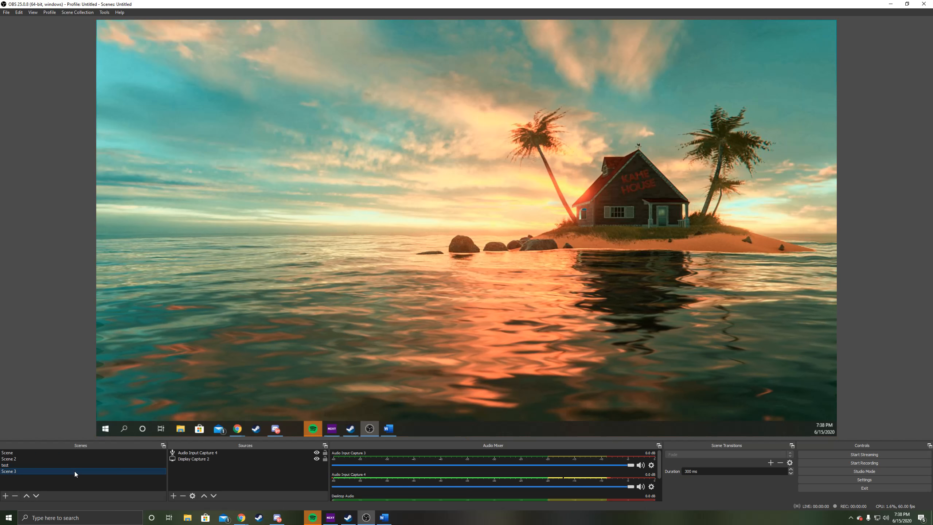
click(40, 453)
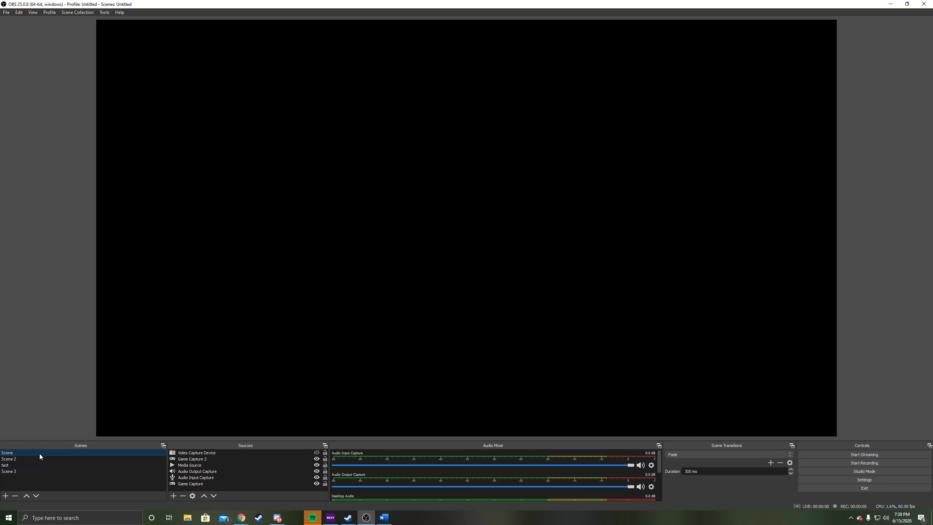
click(37, 458)
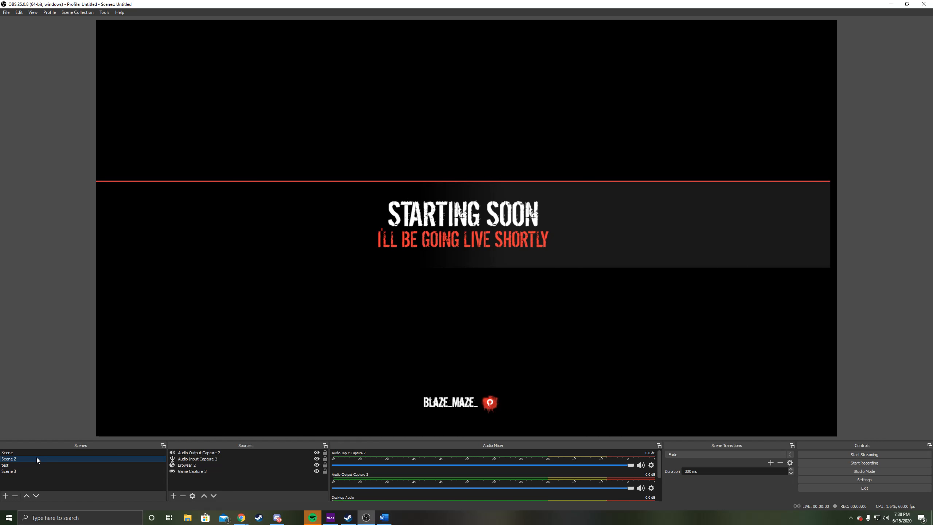
click(346, 318)
key(Up)
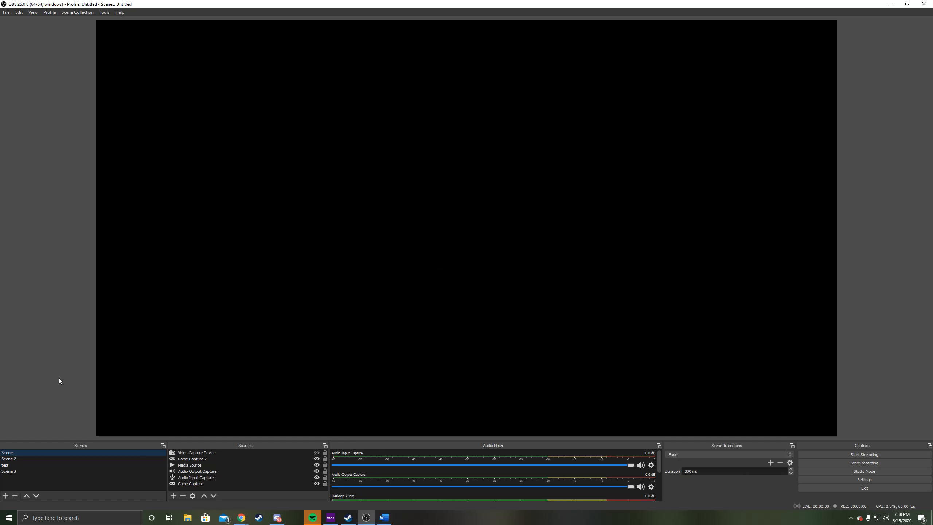
Step: Start streaming and recording, and switch from Scene to a display capture scene
key(F1)
key(F2)
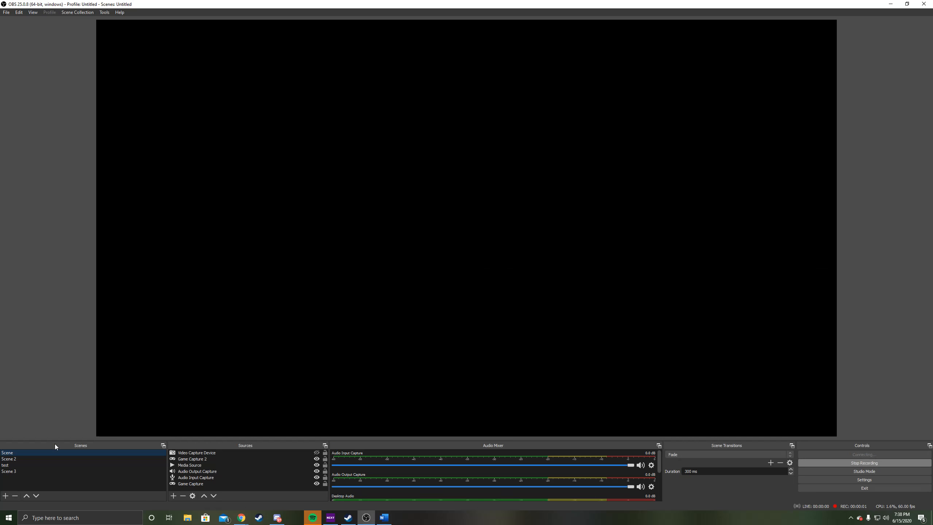
click(20, 471)
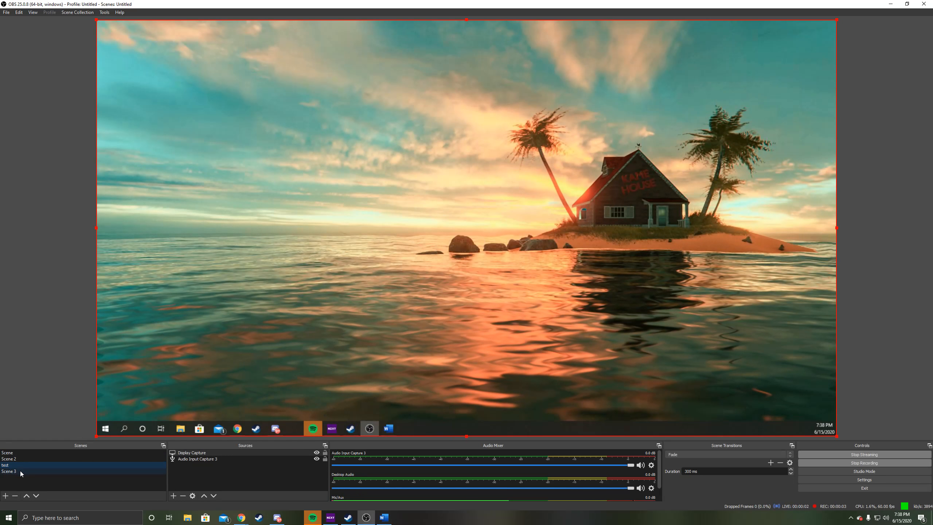
Step: Switch back to the first scene, Scene, and stop the recording while leaving the stream live
click(25, 455)
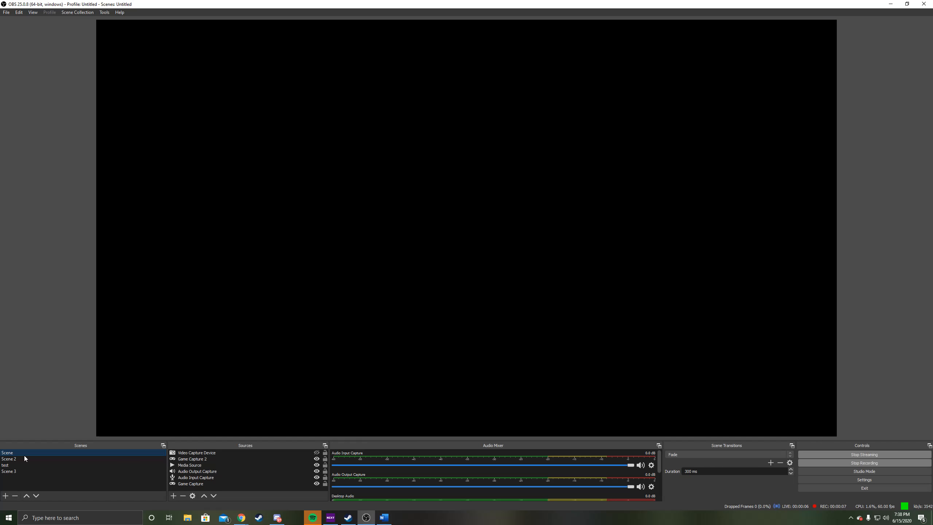
key(F1)
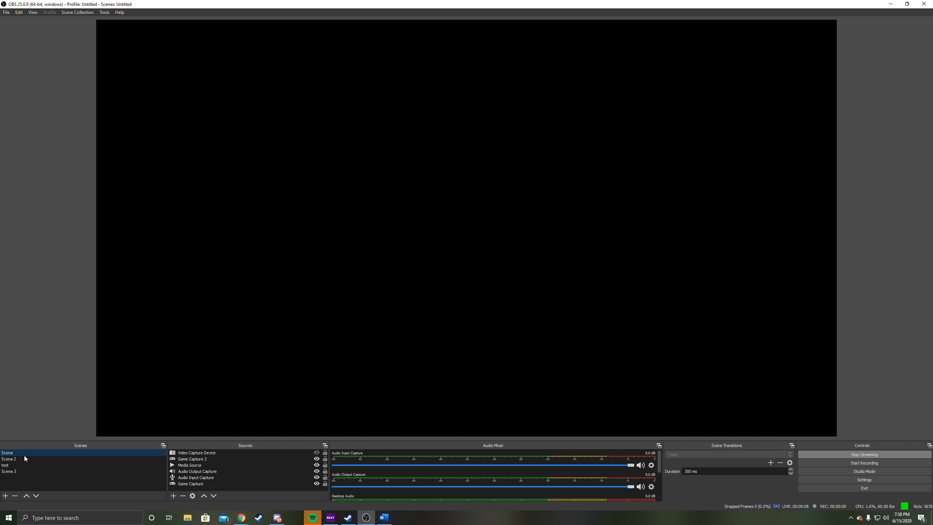
Step: Test live scene switching by alternating several times between Scene 2 and Scene
key(F3)
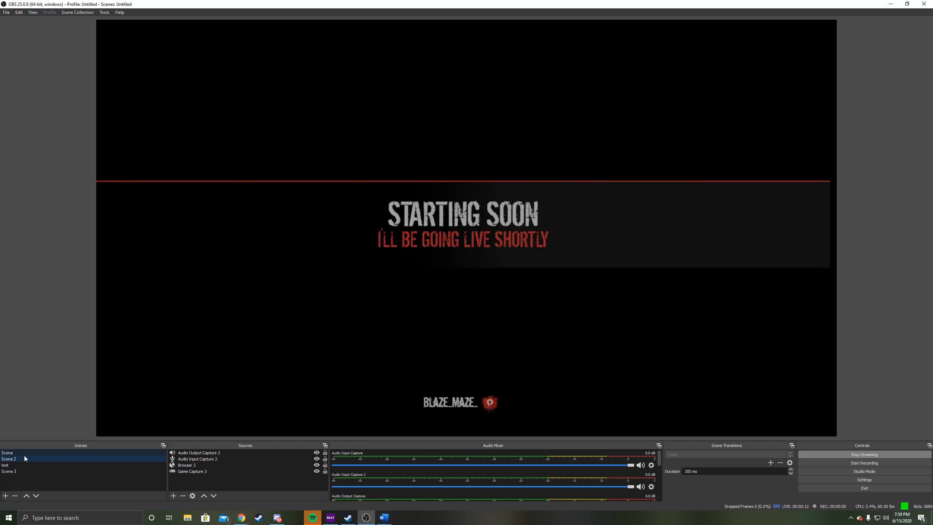
key(F2)
key(F3)
key(F2)
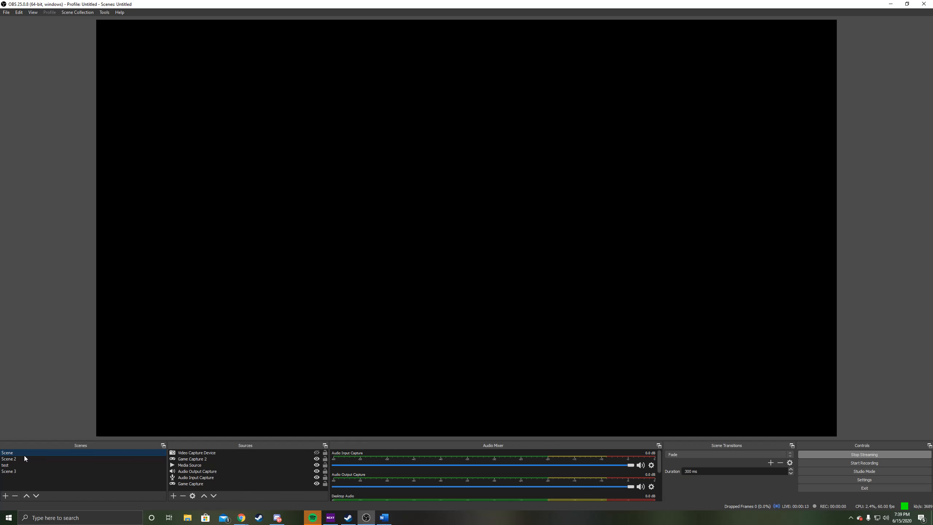
key(F3)
key(F2)
Step: Switch through Scene 2 to Scene 3, and stop the stream
click(21, 459)
click(17, 470)
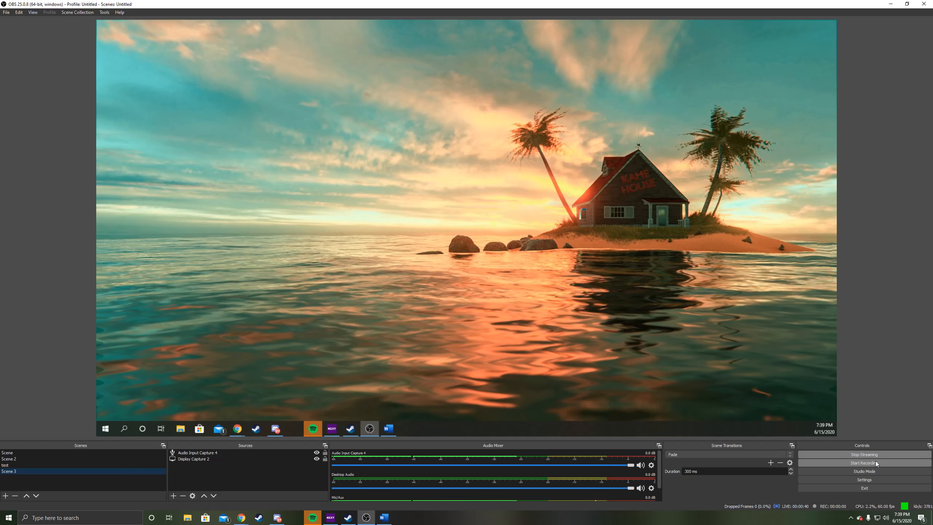
key(F2)
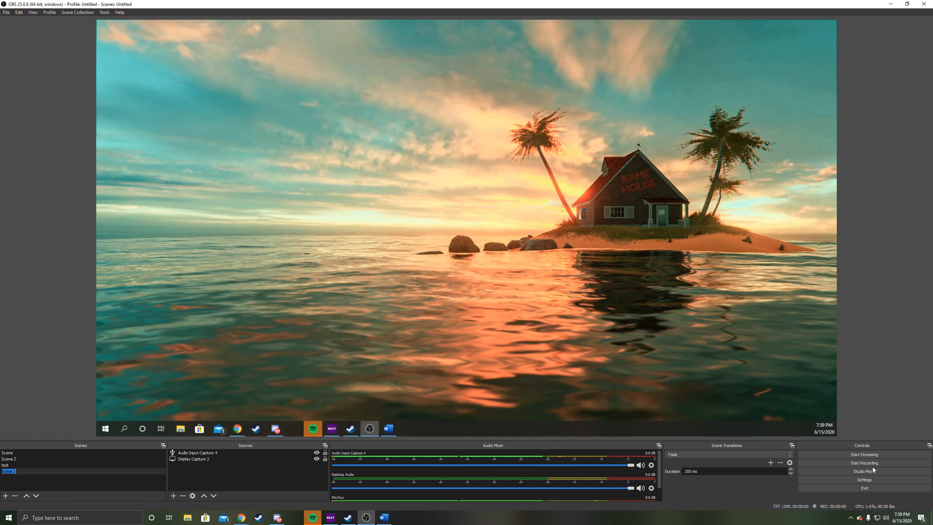